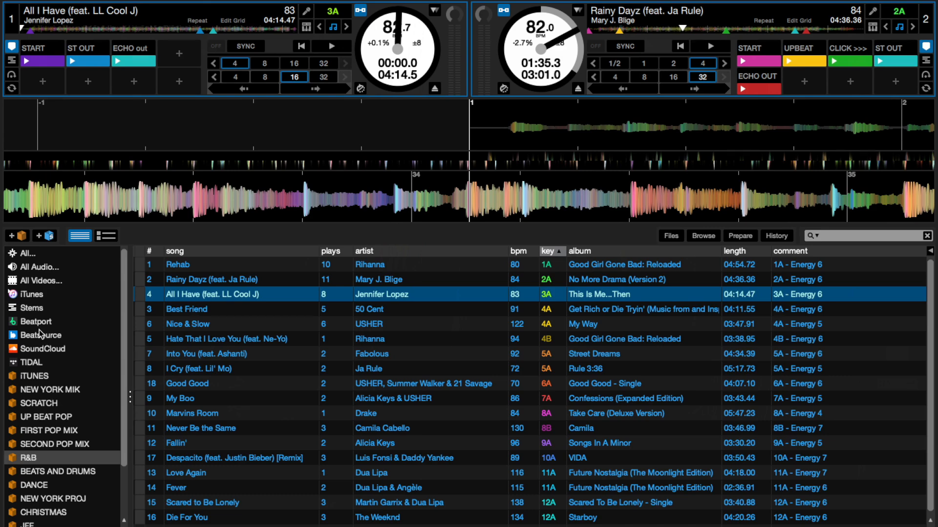
- Open the iTunes library and examine the BPM, key and comment columns of its tracks from 1A onward
left_click(36, 295)
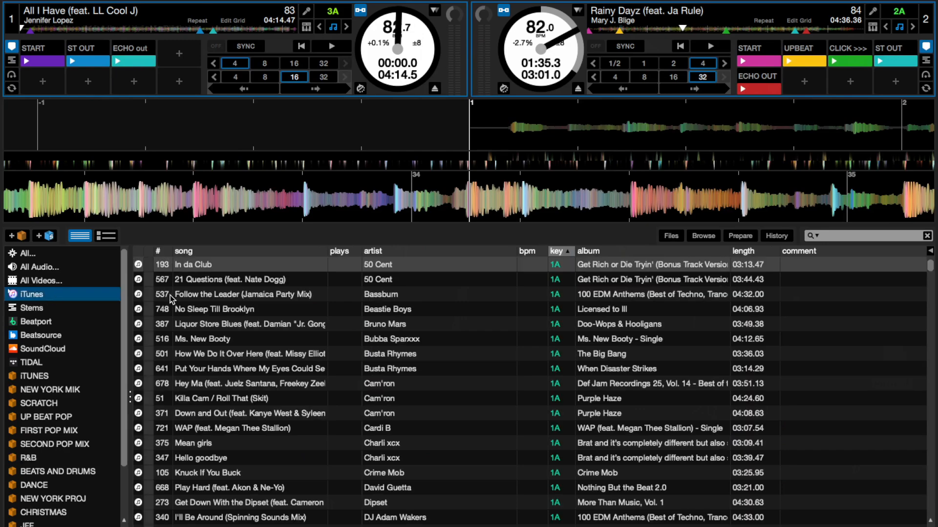
scroll(238, 319, "down", 5)
scroll(238, 318, "down", 20)
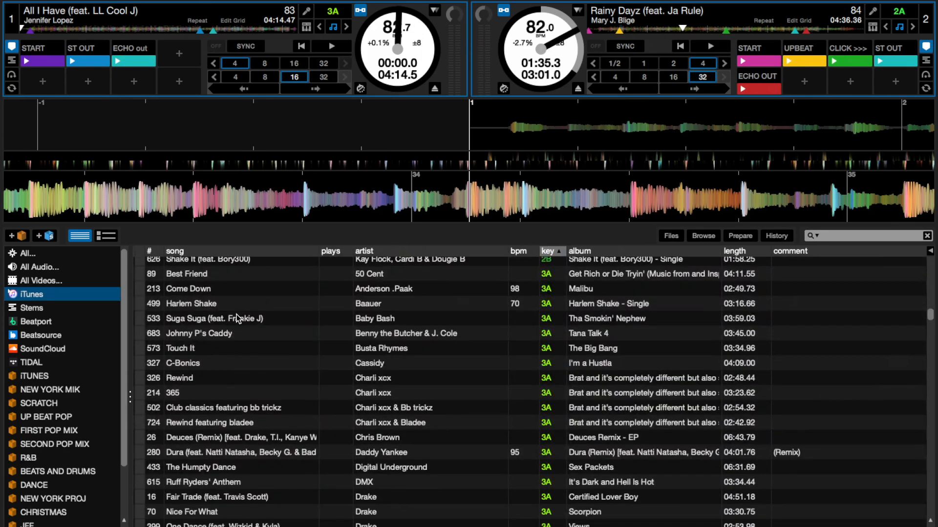
scroll(237, 317, "down", 4)
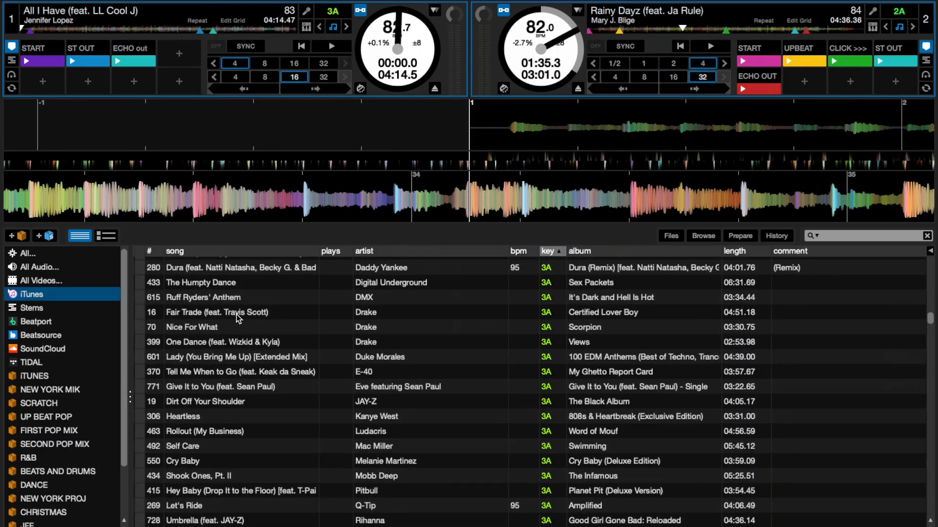
scroll(237, 315, "down", 15)
scroll(237, 318, "down", 20)
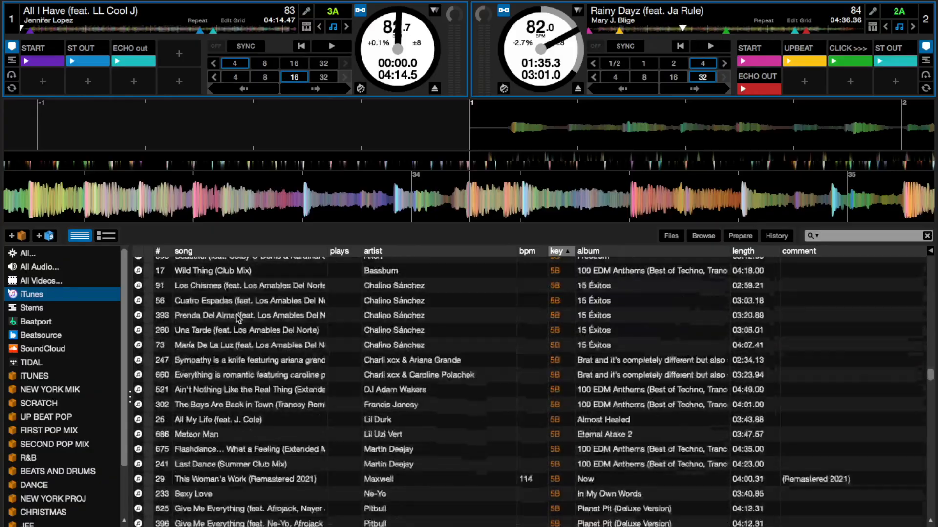
scroll(237, 318, "down", 20)
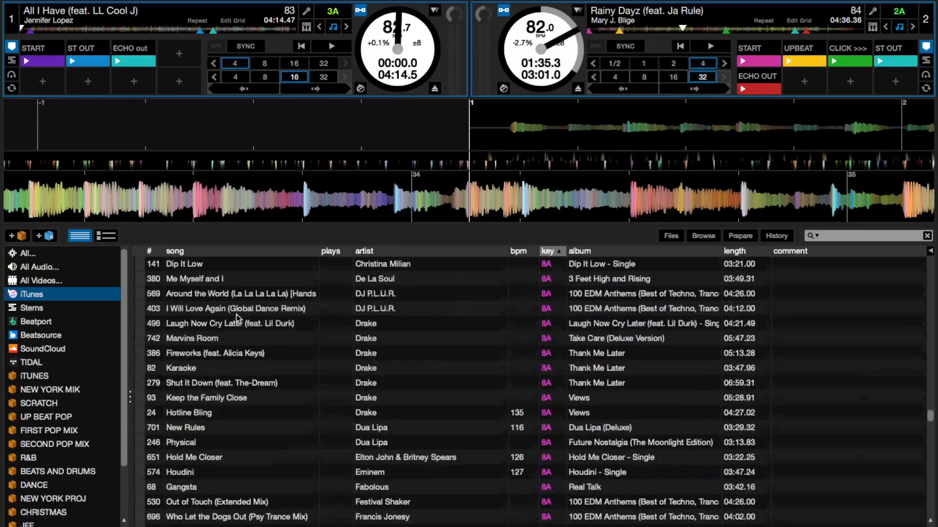
scroll(237, 316, "up", 20)
scroll(238, 318, "up", 20)
scroll(236, 314, "up", 10)
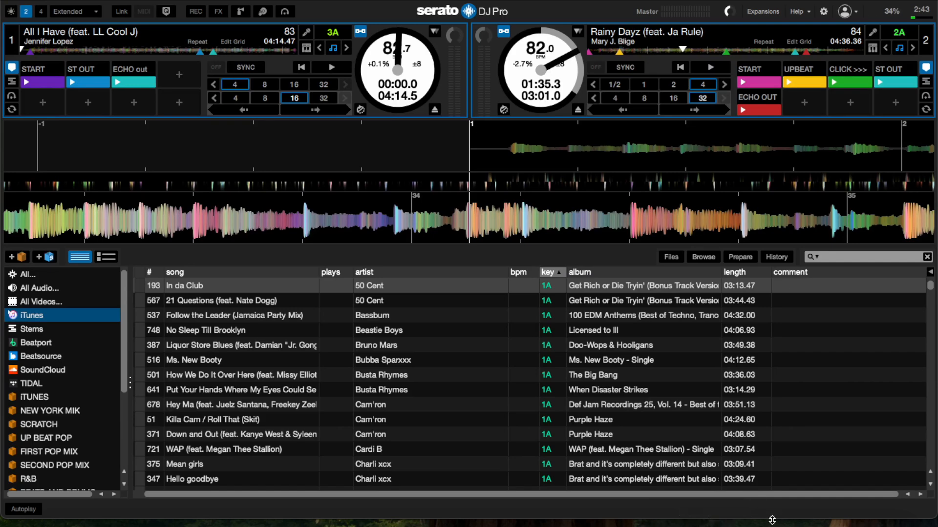
- Switch to Mixed In Key 11, review the key, tempo and energy data of the R&B playlist, and return to Serato DJ Pro
left_click(759, 522)
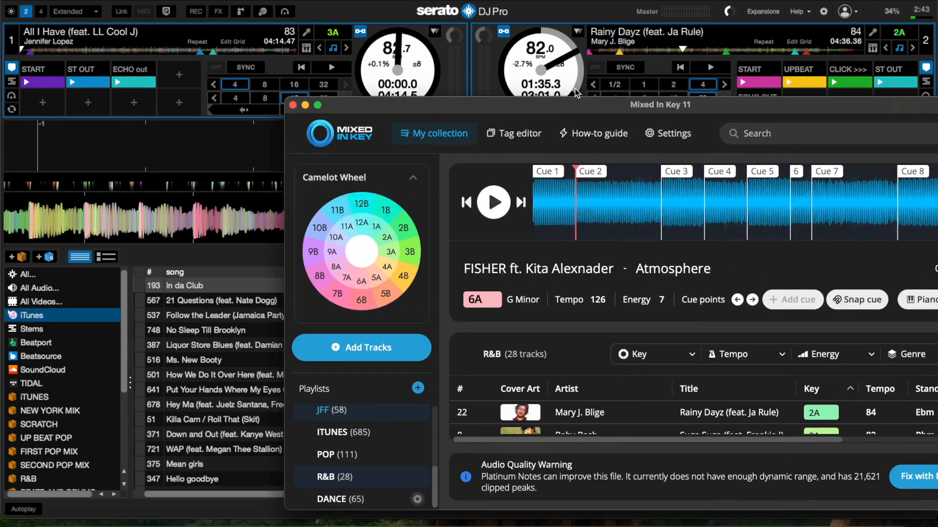
left_click_drag(563, 109, 340, 0)
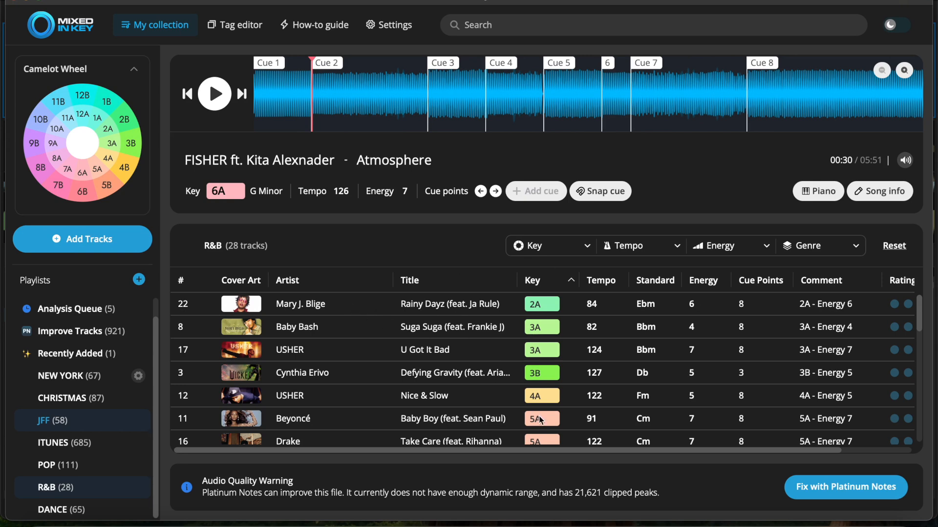
left_click(721, 518)
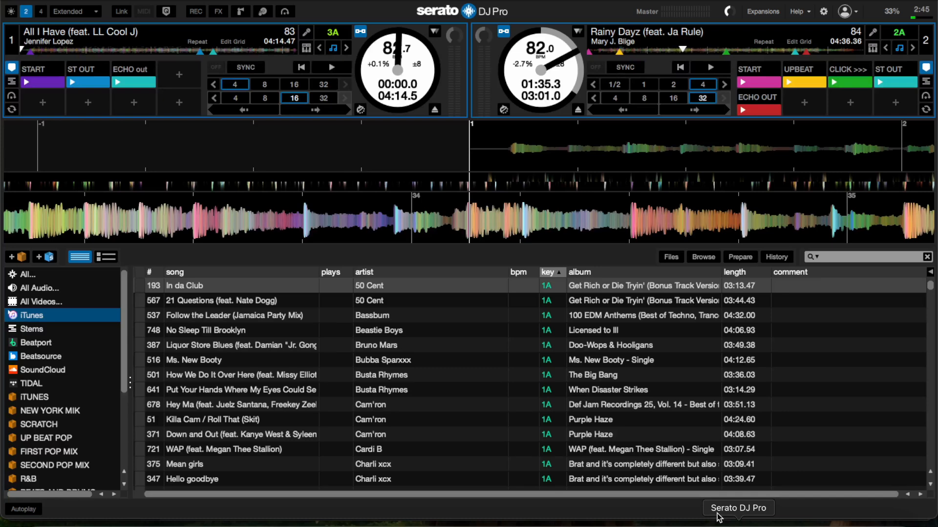
left_click(33, 0)
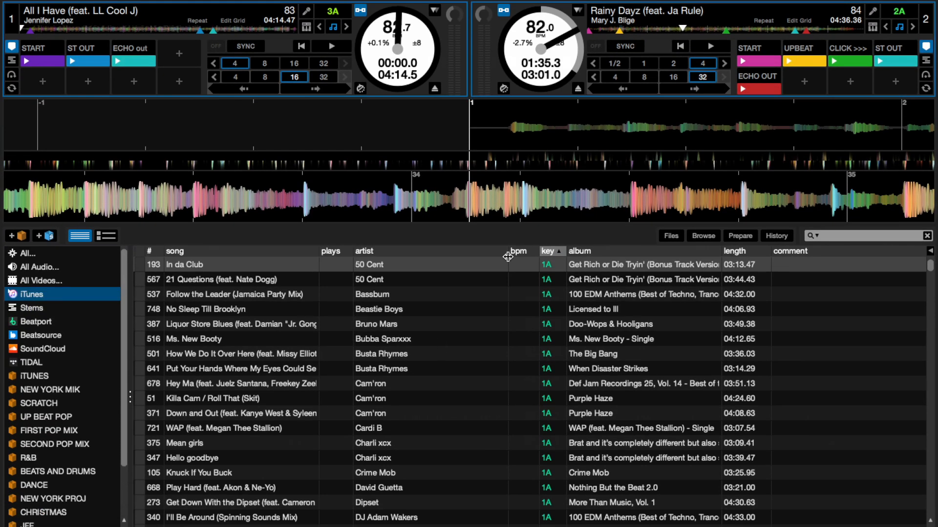
- Load Liquor Store Blues, Killa Cam / Roll That, Mean girls and Put It On Me from the iTunes library onto deck 1 one after another
left_click(377, 324)
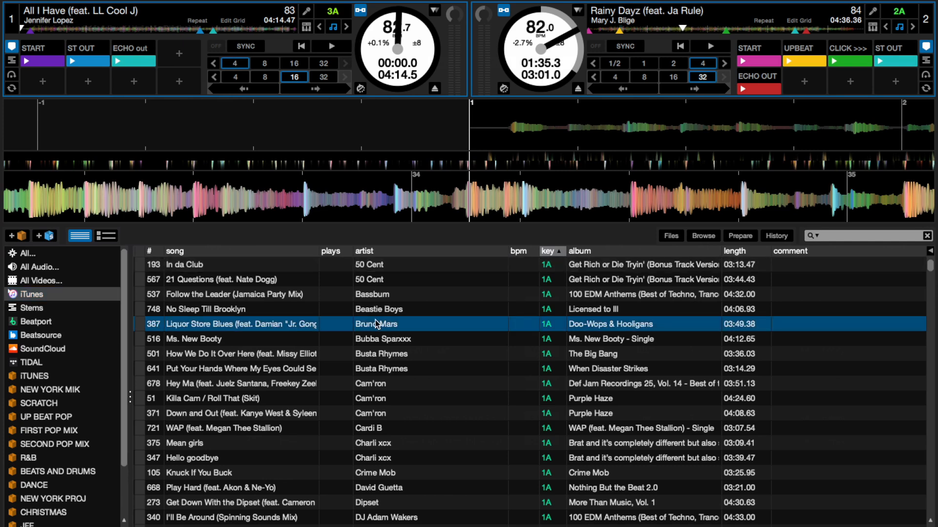
left_click_drag(377, 325, 321, 39)
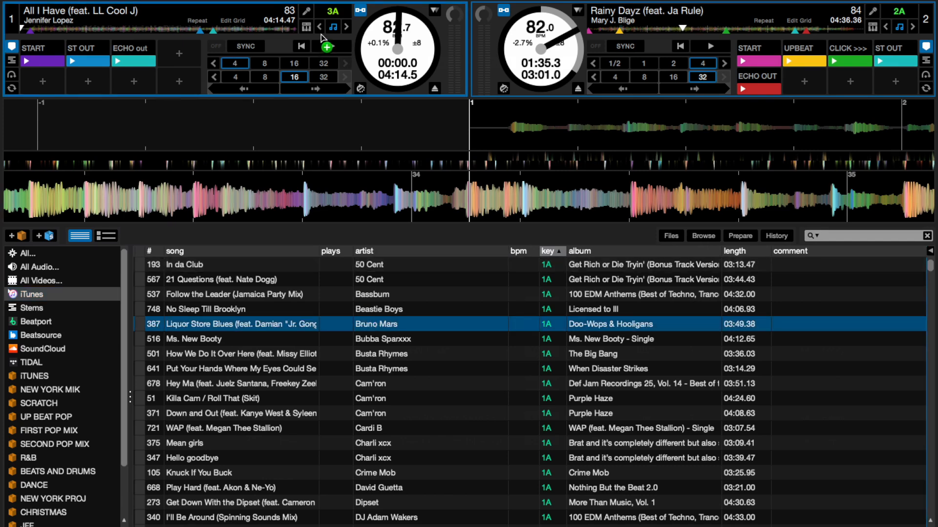
left_click(379, 400)
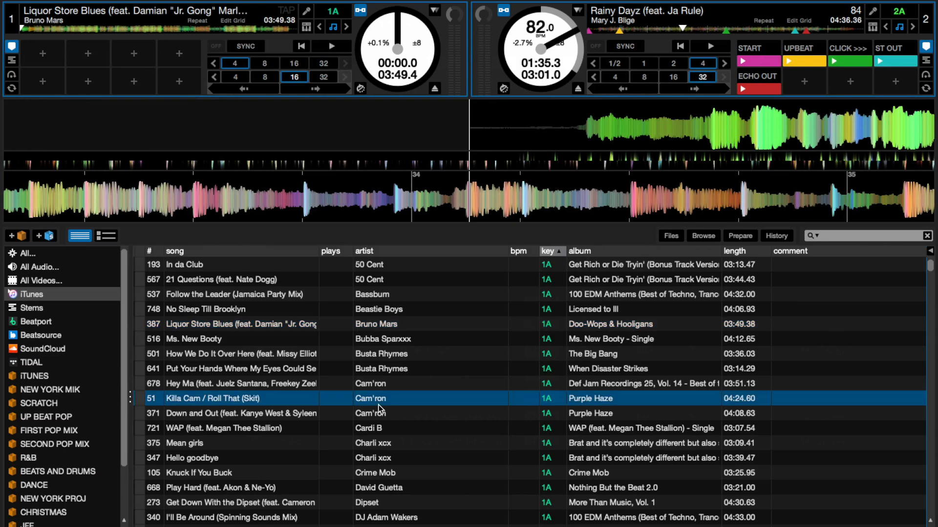
left_click_drag(378, 406, 325, 44)
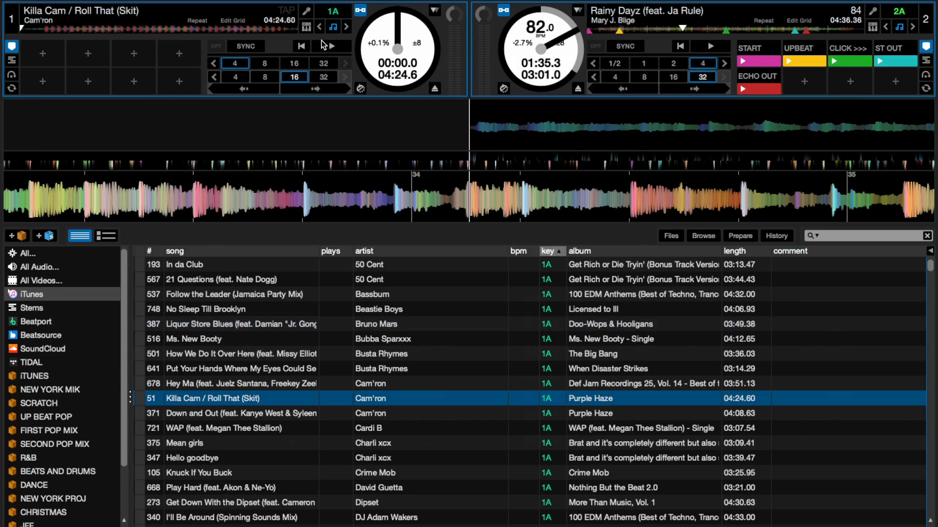
left_click(373, 446)
left_click_drag(373, 447, 343, 88)
scroll(346, 412, "down", 5)
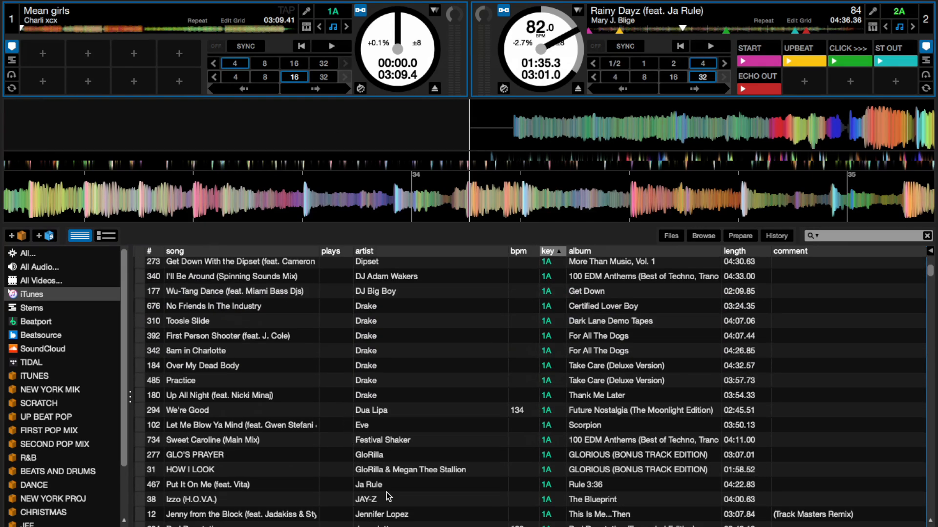
left_click(388, 486)
left_click_drag(388, 485, 336, 77)
- Find the 2A tracks in the iTunes library and load Mr. Roboto and Drive Slow onto deck 1 in succession
scroll(344, 281, "down", 3)
scroll(345, 282, "down", 20)
scroll(344, 281, "down", 5)
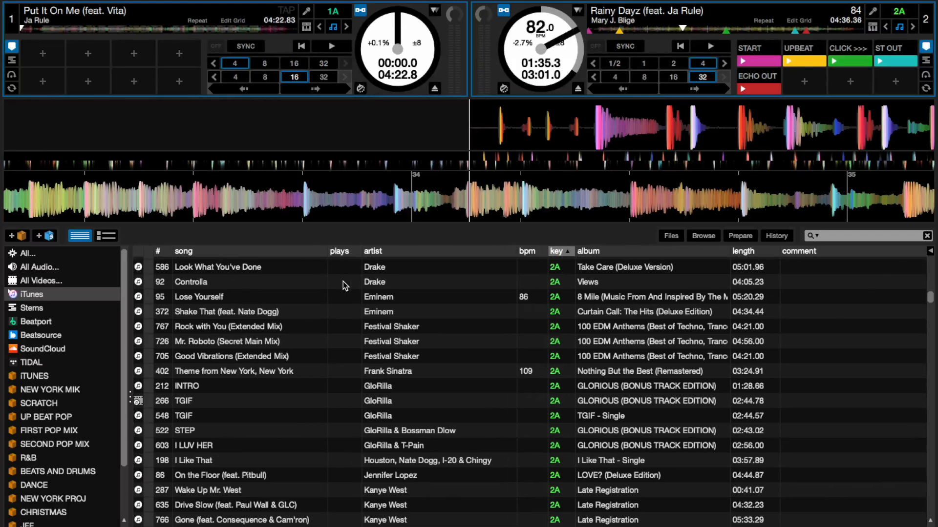
left_click(139, 268)
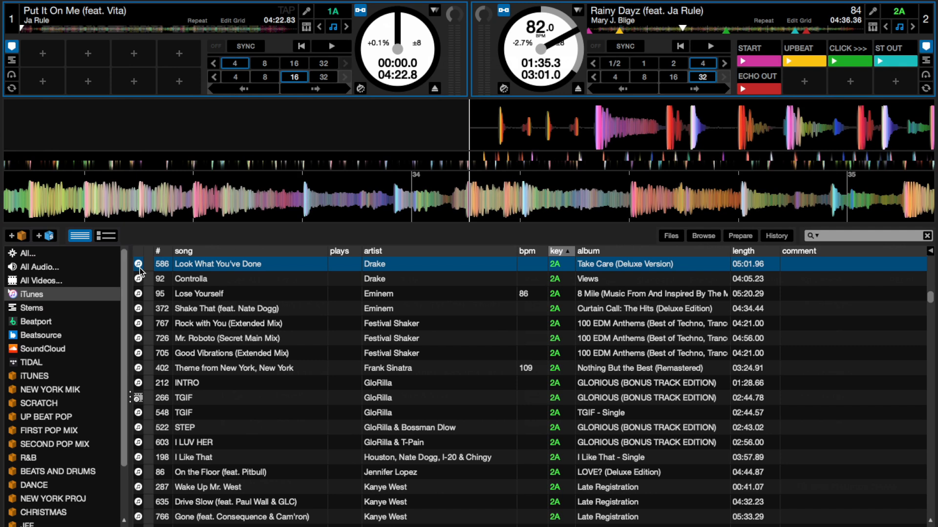
left_click(139, 268)
left_click(387, 336)
left_click_drag(388, 336, 355, 79)
left_click(372, 504)
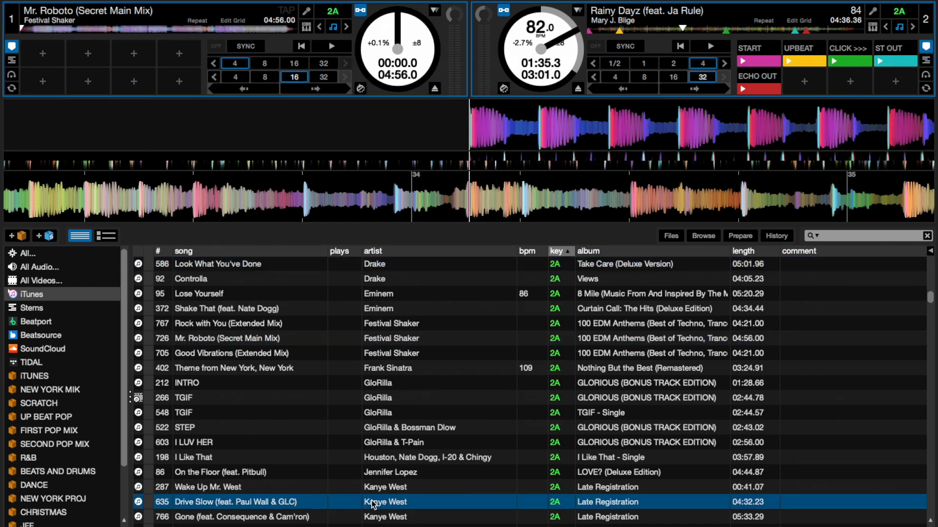
left_click_drag(373, 504, 331, 49)
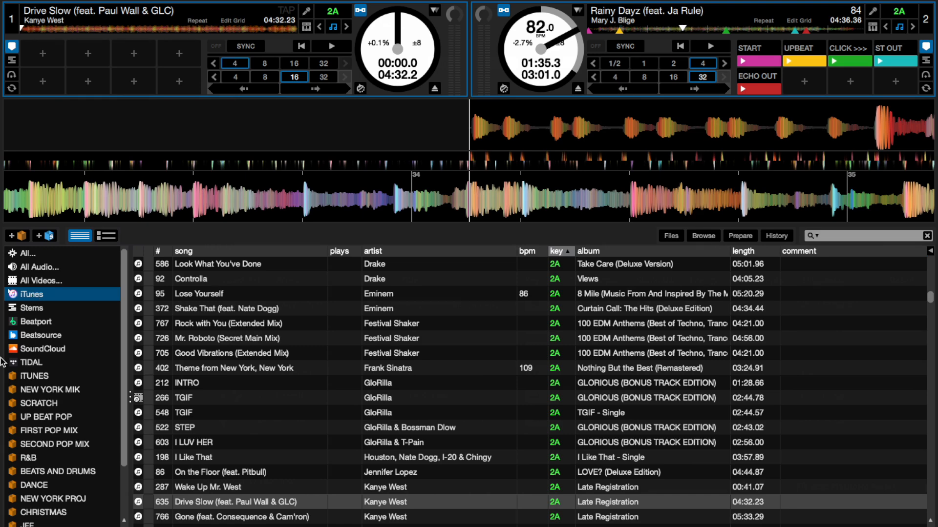
- Open the iTUNES crate and examine the plays, BPM, key and comment columns of its tracks
left_click(39, 377)
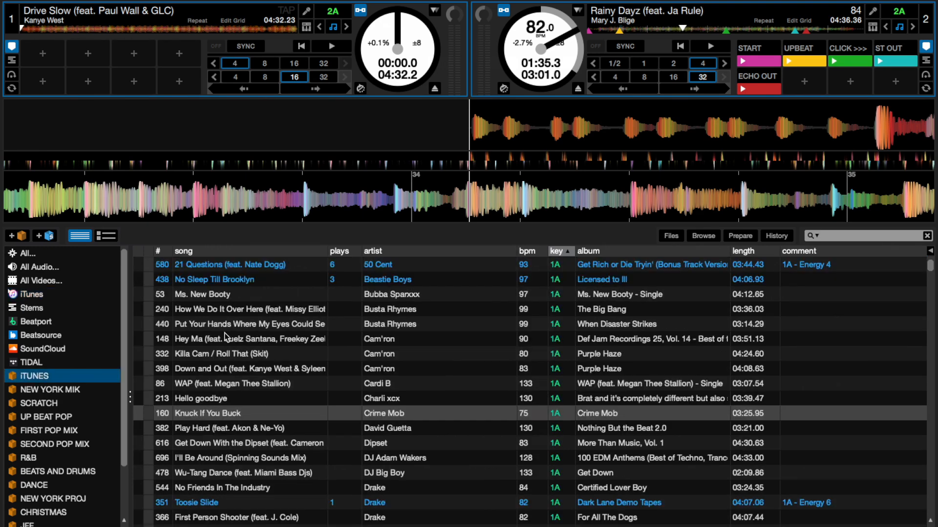
scroll(249, 331, "down", 10)
scroll(249, 330, "up", 5)
scroll(249, 330, "up", 5)
scroll(249, 329, "right", 1)
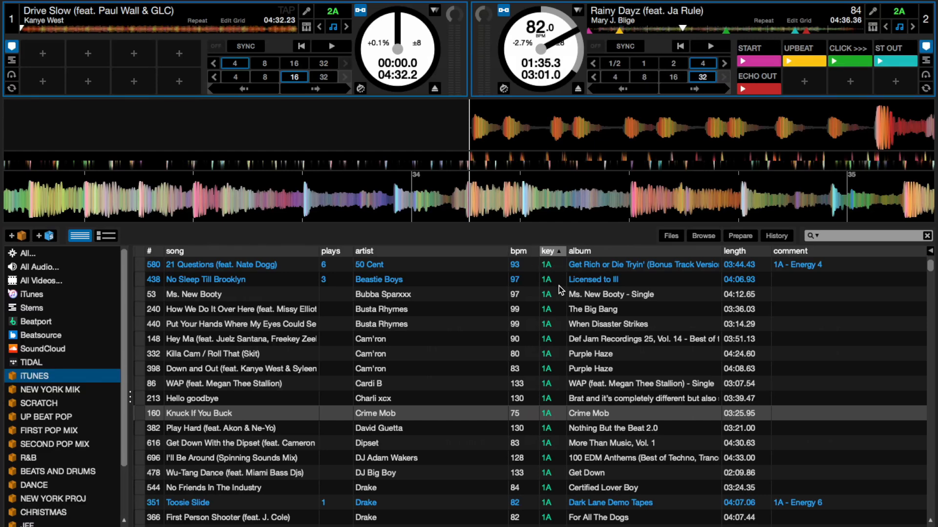
scroll(559, 287, "down", 2)
scroll(559, 287, "left", 1)
scroll(559, 286, "down", 5)
scroll(559, 285, "right", 1)
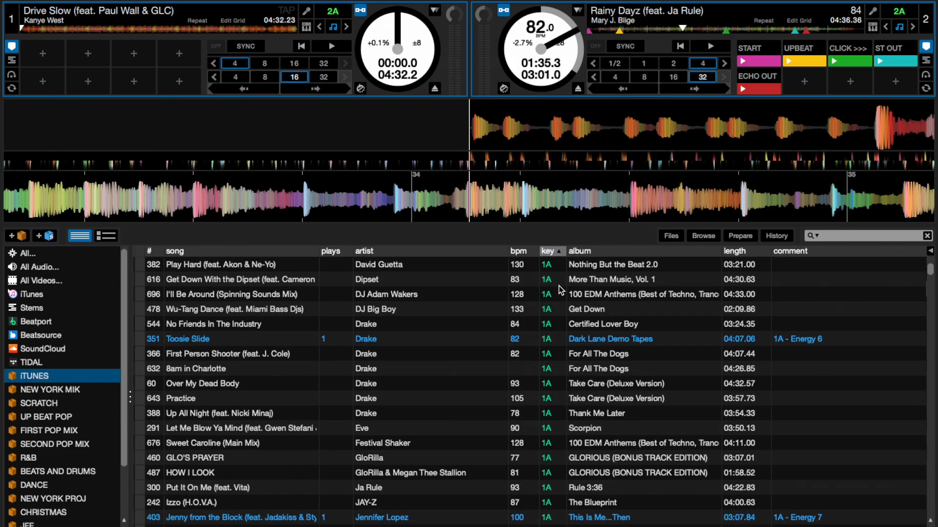
scroll(559, 285, "down", 20)
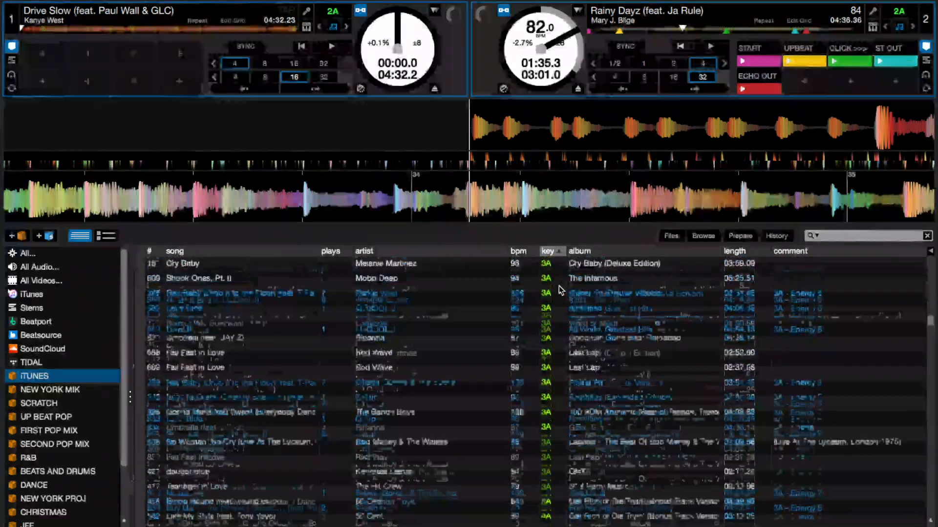
scroll(558, 285, "up", 20)
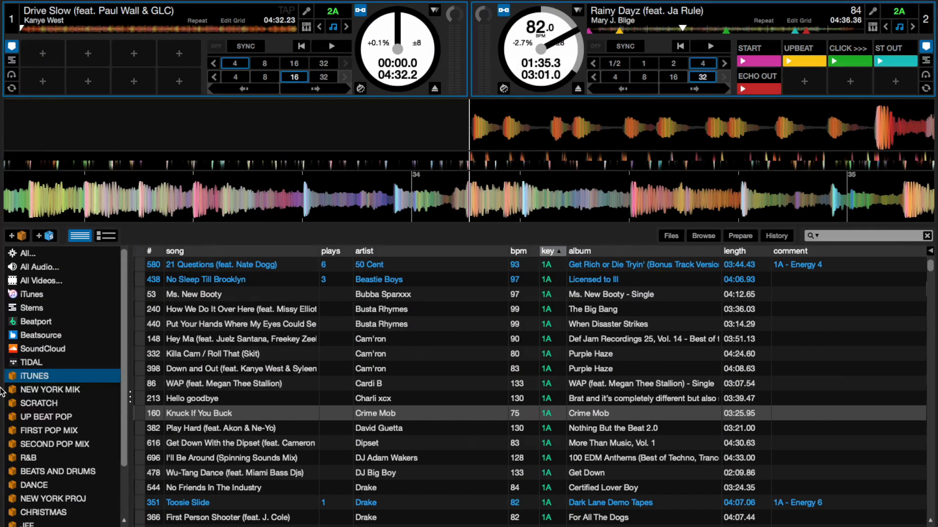
scroll(62, 410, "down", 4)
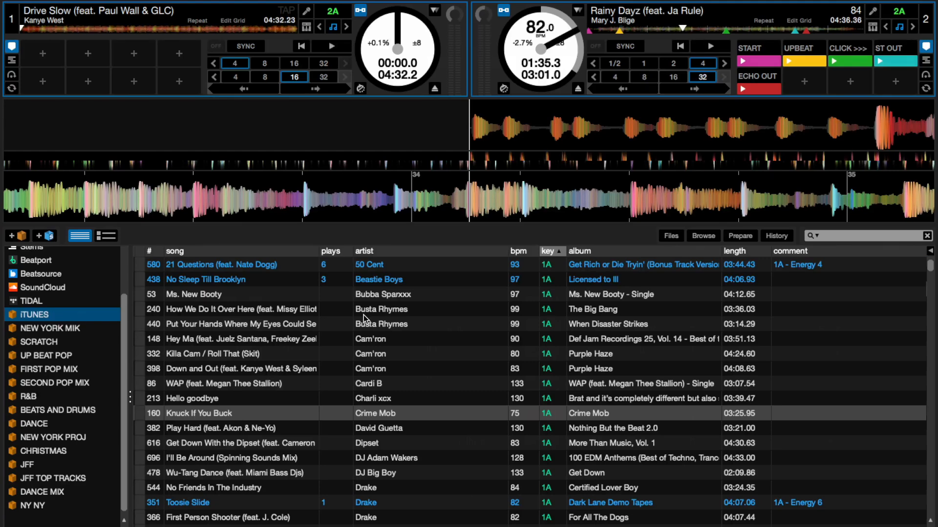
scroll(364, 316, "down", 1)
scroll(364, 315, "up", 1)
scroll(364, 318, "down", 7)
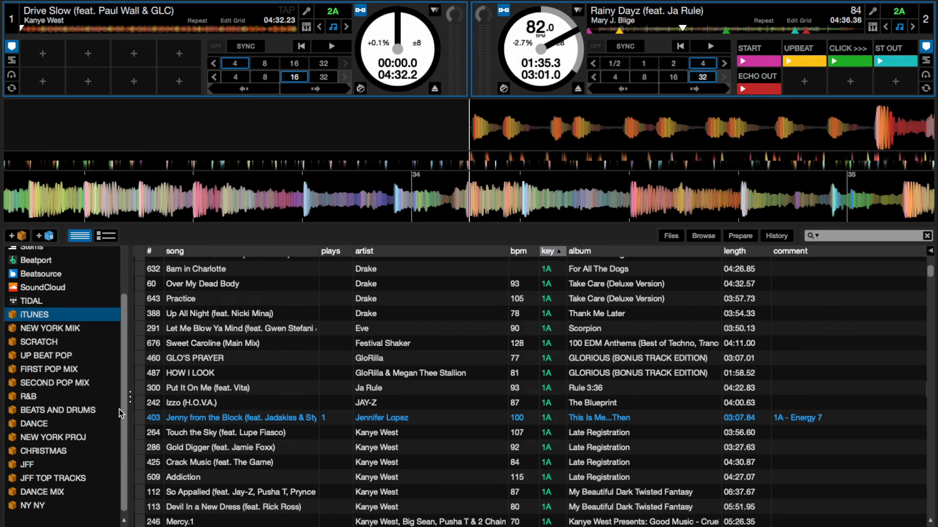
- Open the R&B crate and load Good Good onto deck 1
left_click(38, 396)
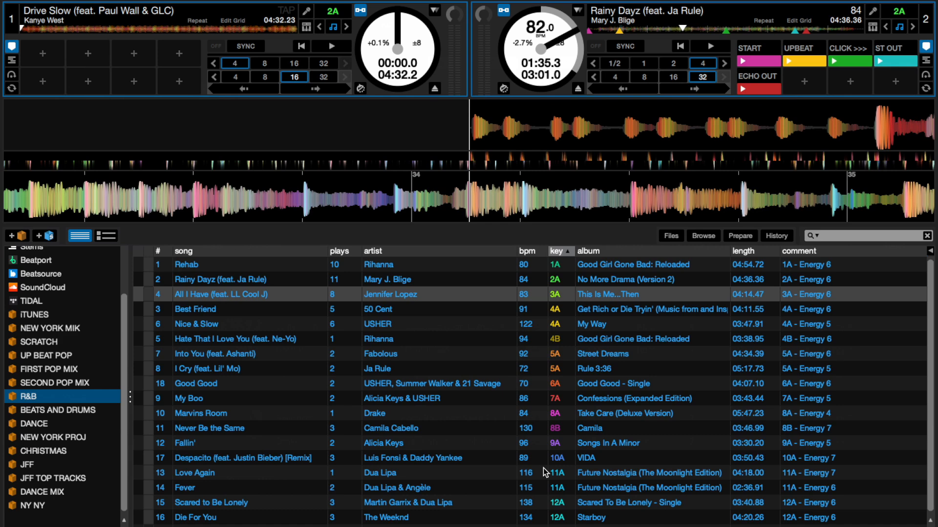
left_click(206, 315)
left_click_drag(209, 385, 197, 73)
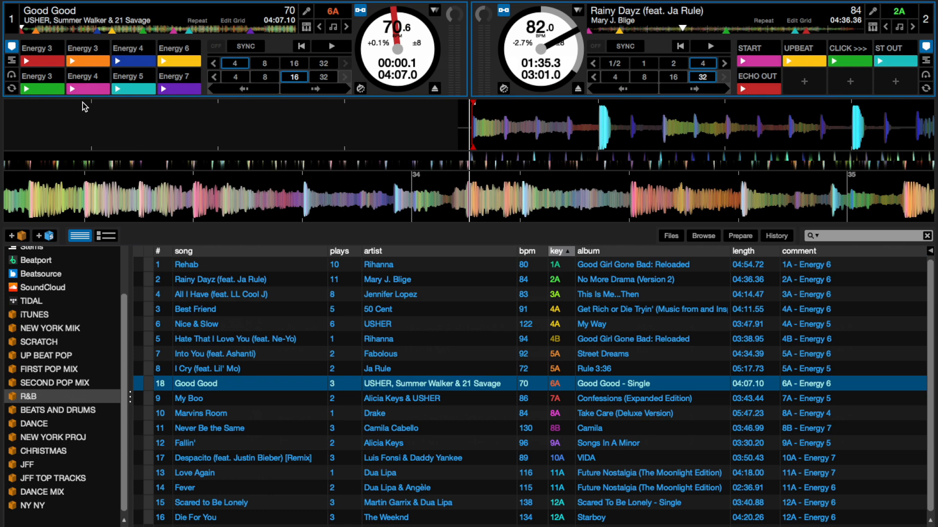
- Load Rehab onto deck 1 and Rainy Dayz (feat. Ja Rule) onto deck 2 from the R&B crate
left_click(195, 267)
left_click_drag(235, 272, 95, 69)
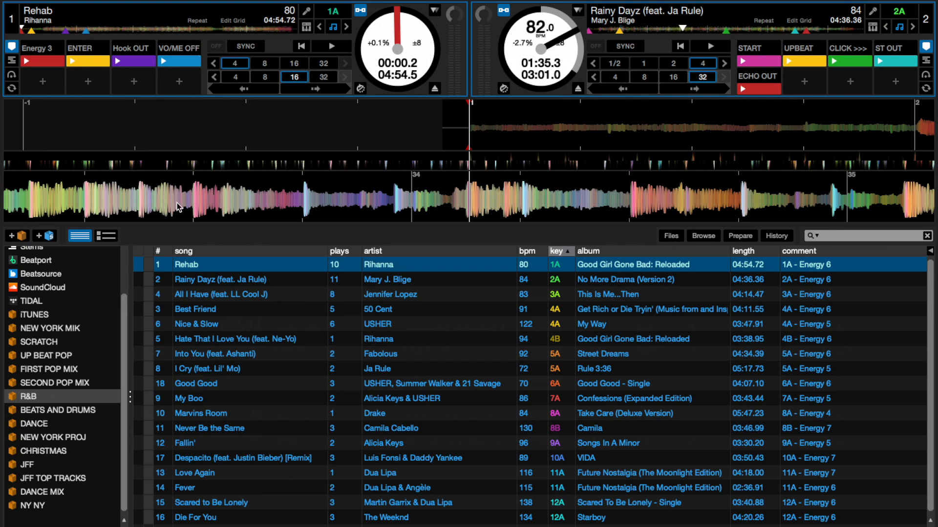
left_click_drag(230, 280, 629, 59)
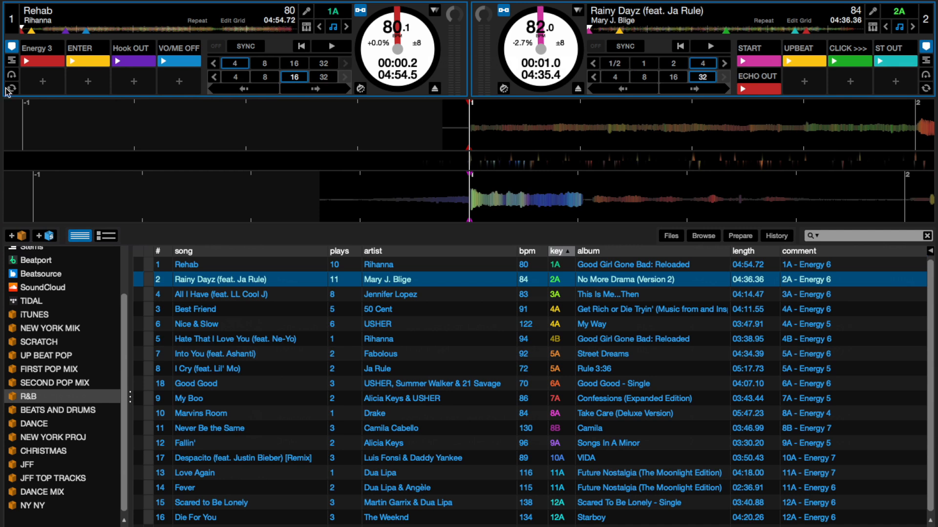
- Move Rehab to its ENTER cue on deck 1 and trigger the START cue of Rainy Dayz on deck 2 several times
mouse_move(59, 49)
left_click(32, 34)
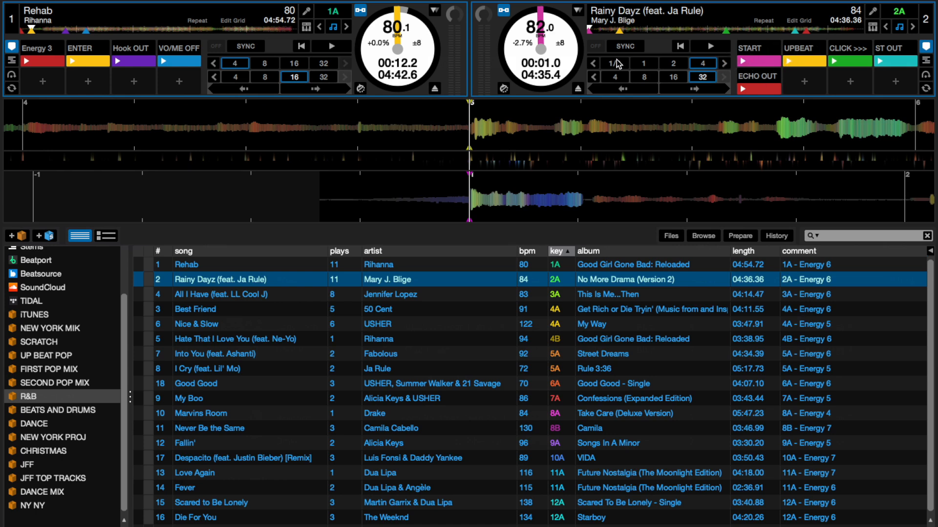
key("6")
key("6")
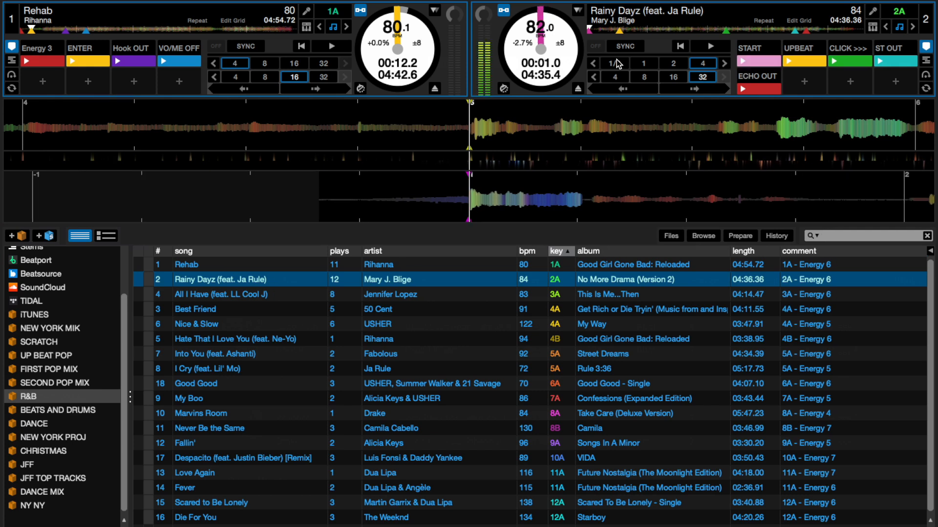
key("6")
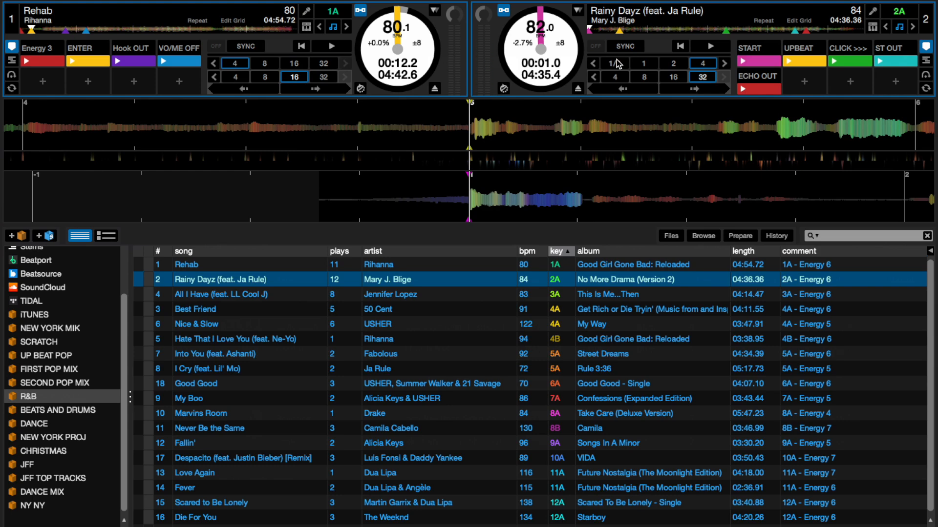
- Jump Rehab to its VO/ME OFF cue on deck 1 and mute its vocal stem
key("4")
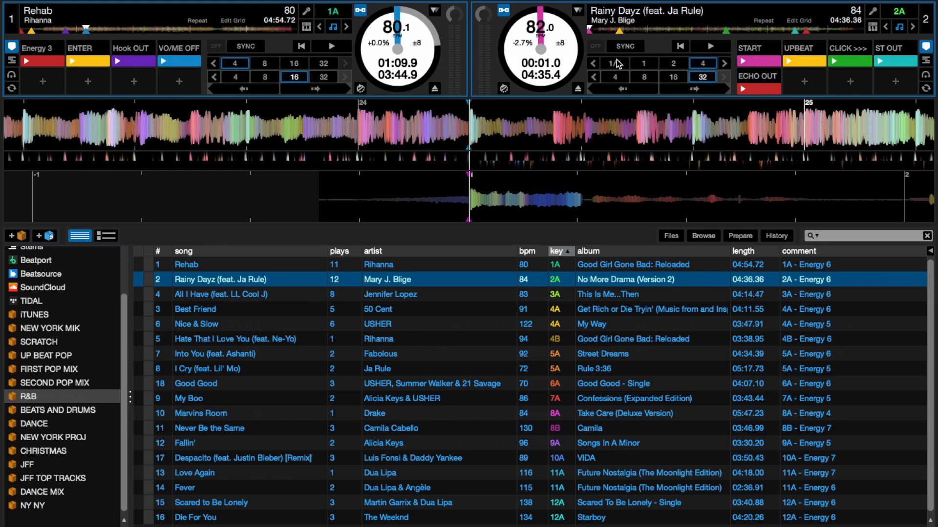
key("alt+1")
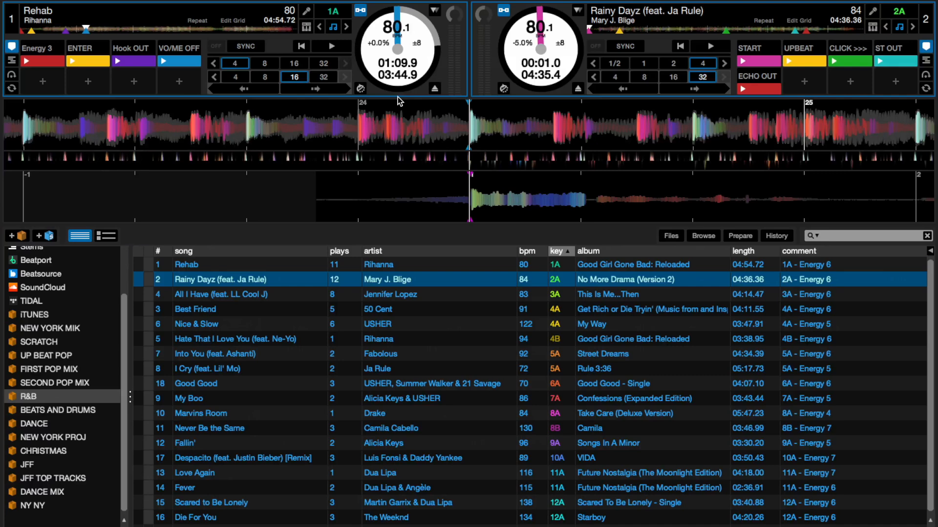
- Jump Rehab on deck 1 to its Energy 3 cue and to its ENTER cue
key("1")
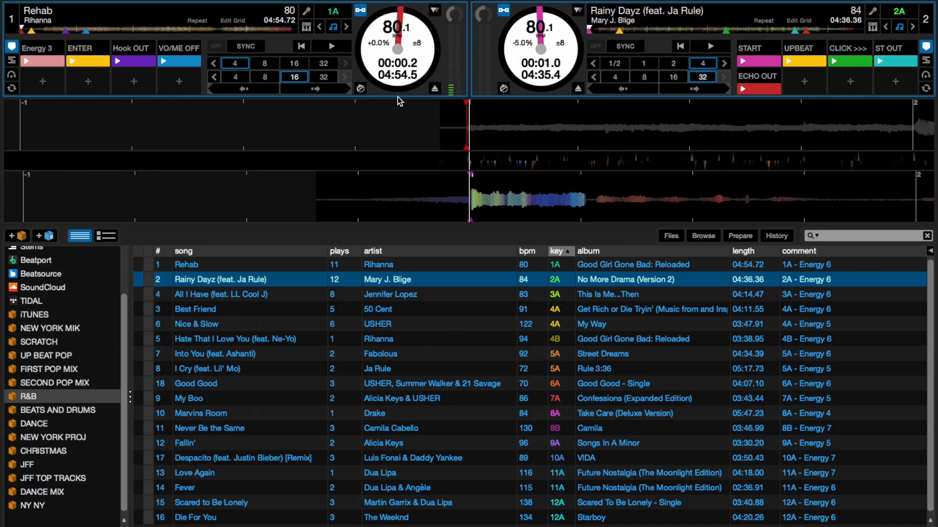
key("2")
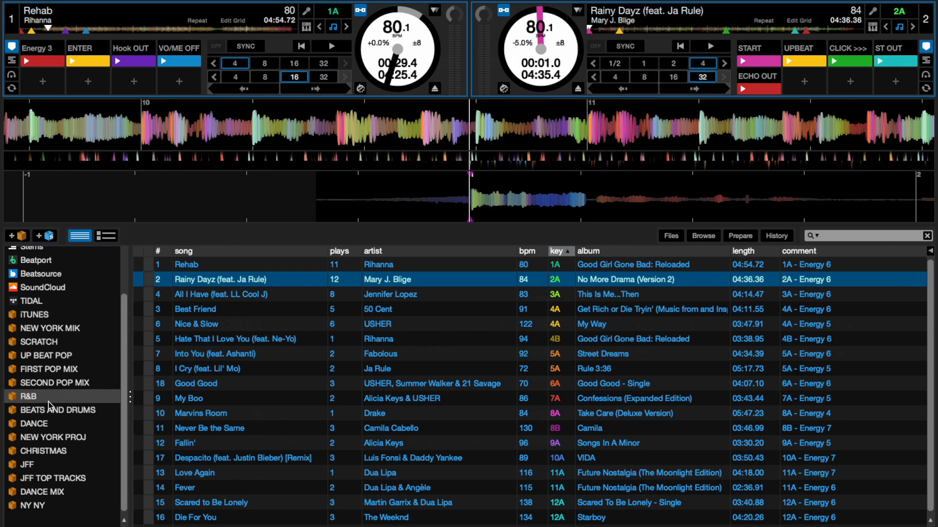
- Open the JFF crate and load World, Hold On - Aurelios Intoxicated Remix onto deck 2
left_click(35, 465)
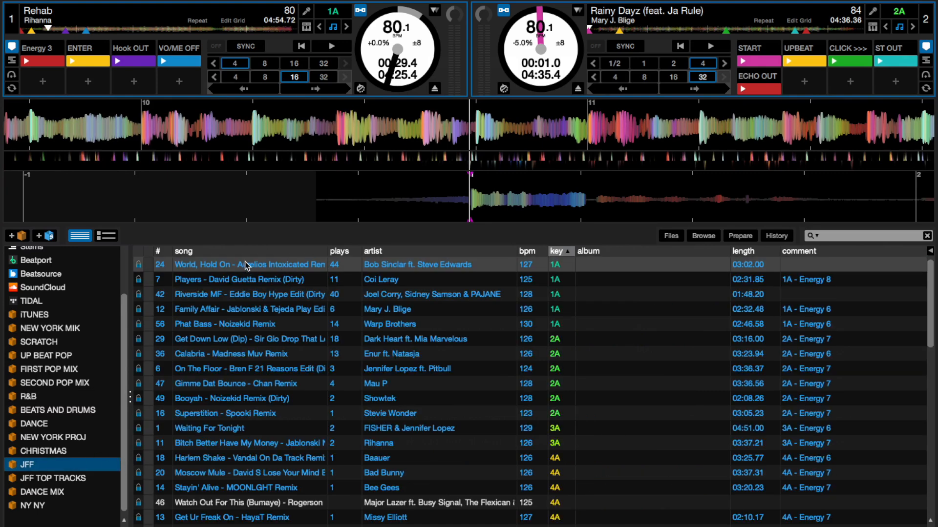
left_click_drag(233, 265, 640, 25)
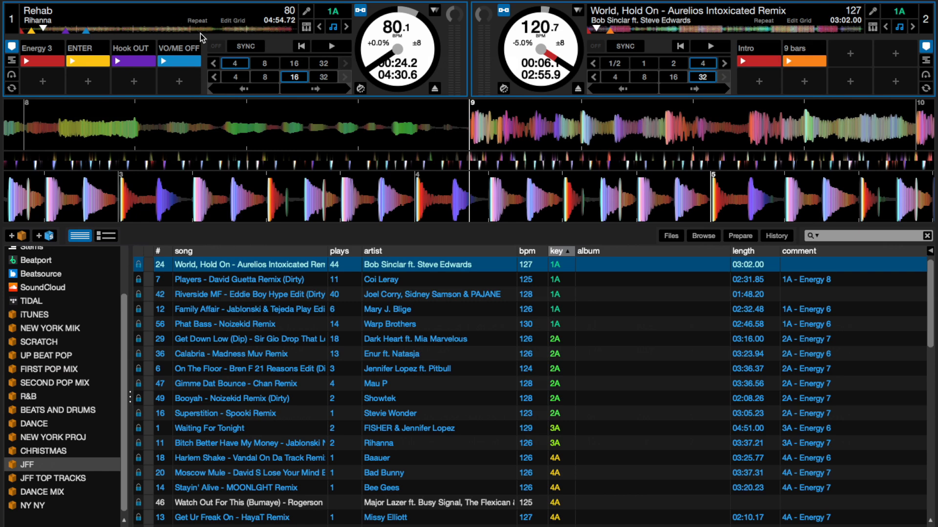
- Turn on beatgrid editing for Rehab on deck 1 and set a grid marker at the bar 9 downbeat
left_click(228, 22)
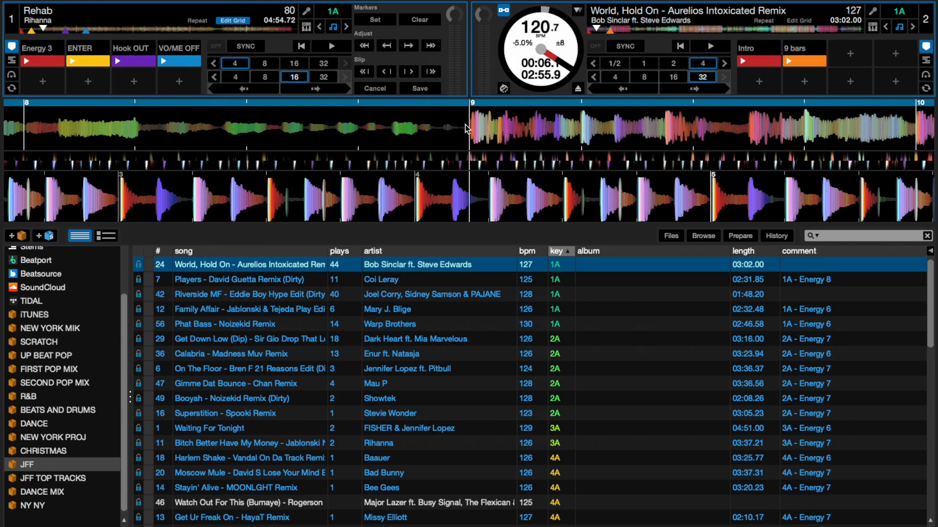
left_click(227, 22)
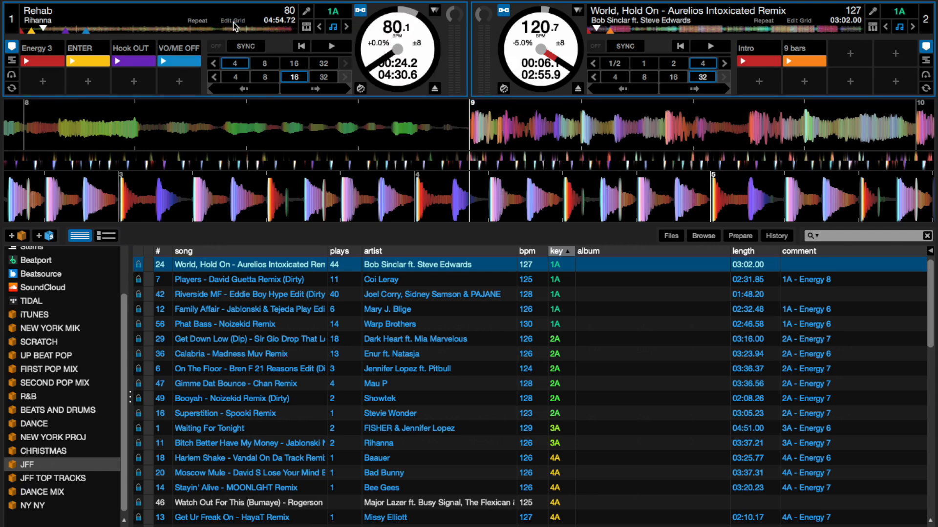
left_click(233, 22)
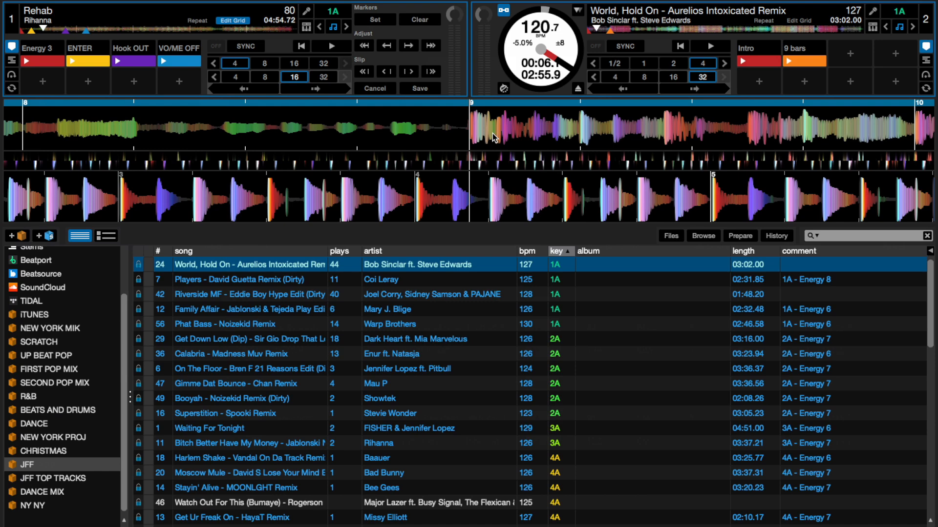
left_click(375, 21)
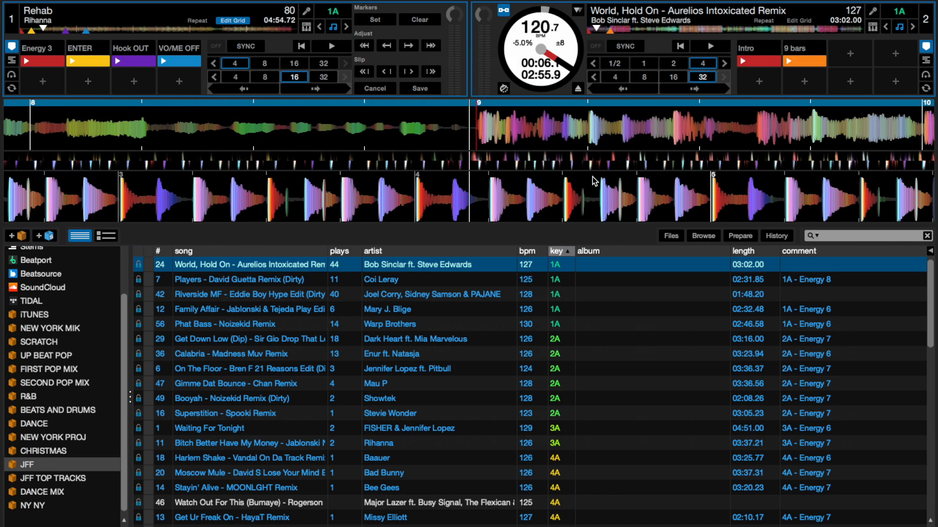
- Narrow the spacing of Rehab's beatgrid from bar 9 until its tempo reads 160 BPM
left_click(409, 47)
left_click(409, 48)
left_click(365, 46)
left_click(366, 47)
left_click(366, 46)
left_click(367, 46)
left_click(367, 47)
left_click(367, 47)
left_click(367, 47)
left_click(367, 46)
left_click(367, 47)
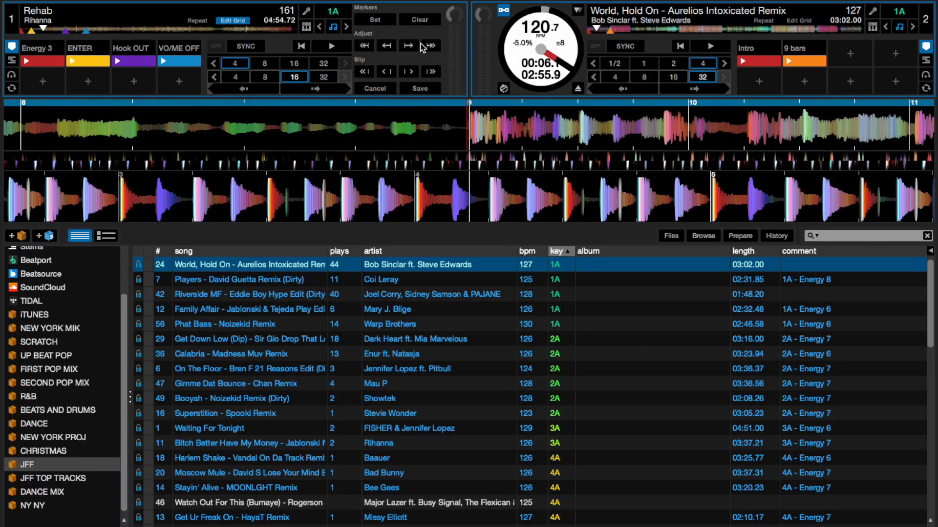
left_click(387, 46)
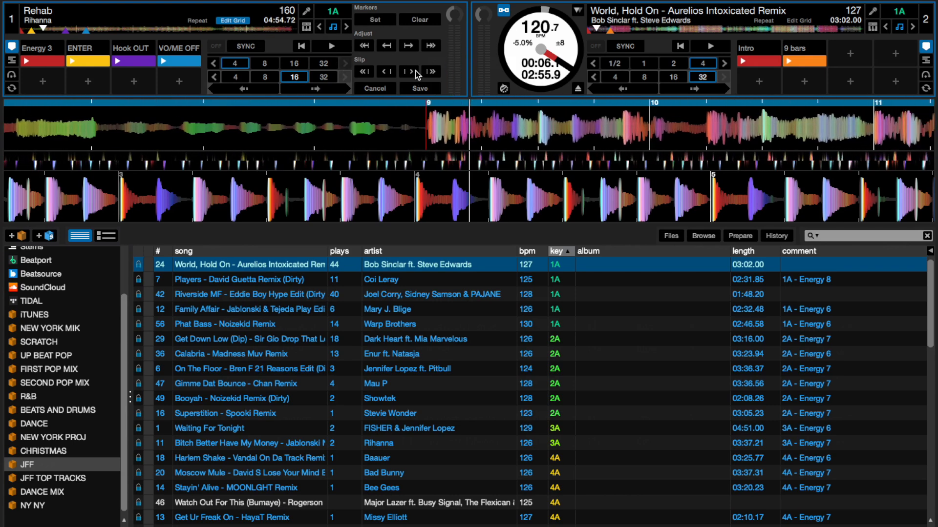
- Widen the spacing of Rehab's beatgrid and fine-tune it to 80 BPM so the bars line up with the beats
left_click(408, 45)
left_click(408, 46)
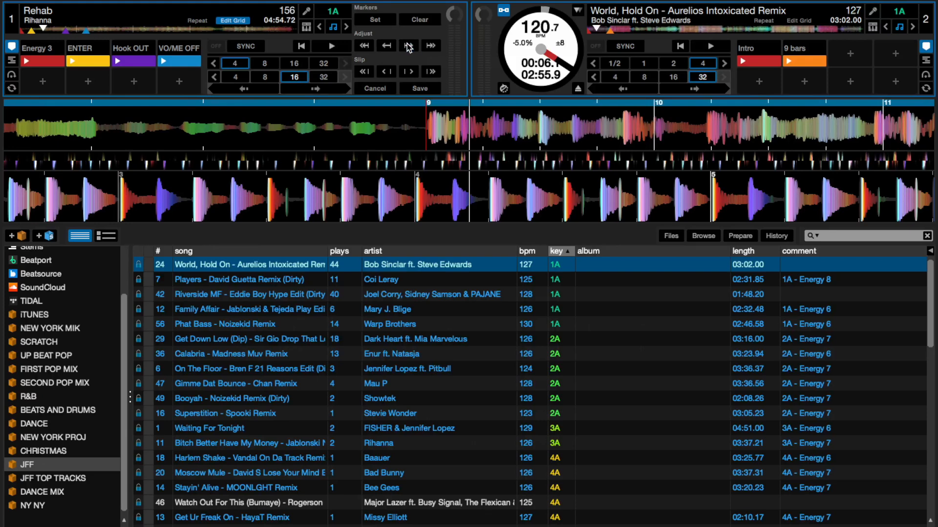
left_click(430, 47)
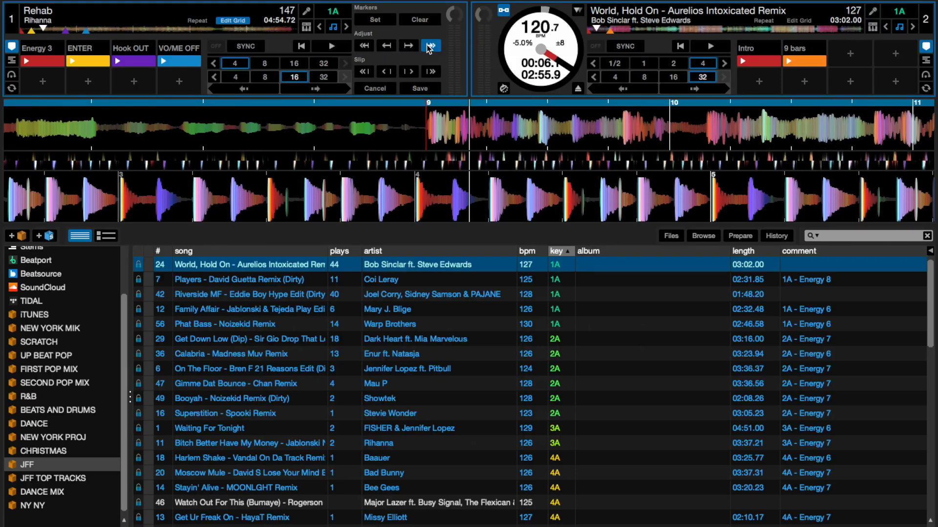
left_click(429, 47)
left_click(429, 46)
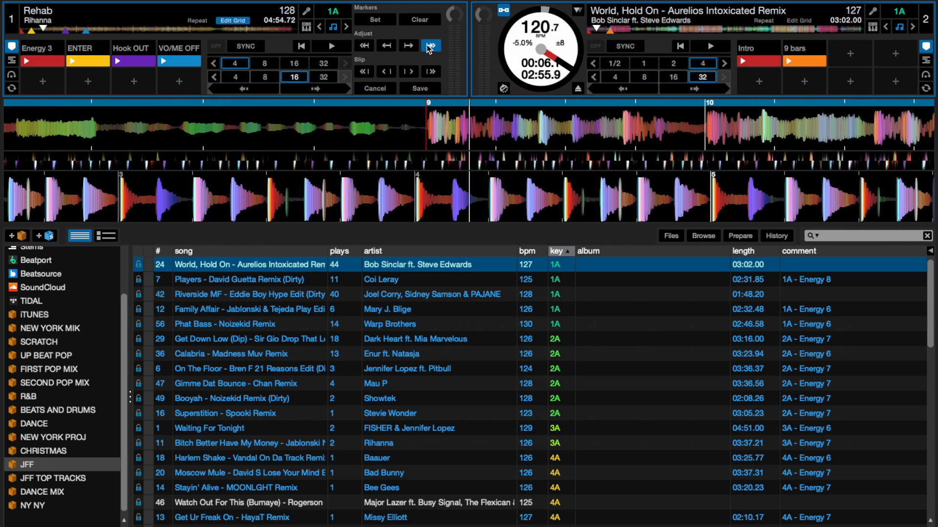
left_click(430, 46)
left_click(430, 47)
left_click(430, 47)
left_click(429, 46)
left_click(429, 46)
left_click(429, 47)
left_click(429, 46)
left_click(430, 46)
left_click(429, 47)
left_click(429, 47)
left_click(429, 47)
left_click(429, 47)
left_click(429, 46)
left_click(430, 47)
left_click(429, 47)
left_click(429, 46)
left_click(429, 47)
left_click(429, 46)
left_click(429, 47)
left_click(391, 47)
left_click(391, 47)
left_click(391, 47)
left_click(409, 45)
left_click(408, 44)
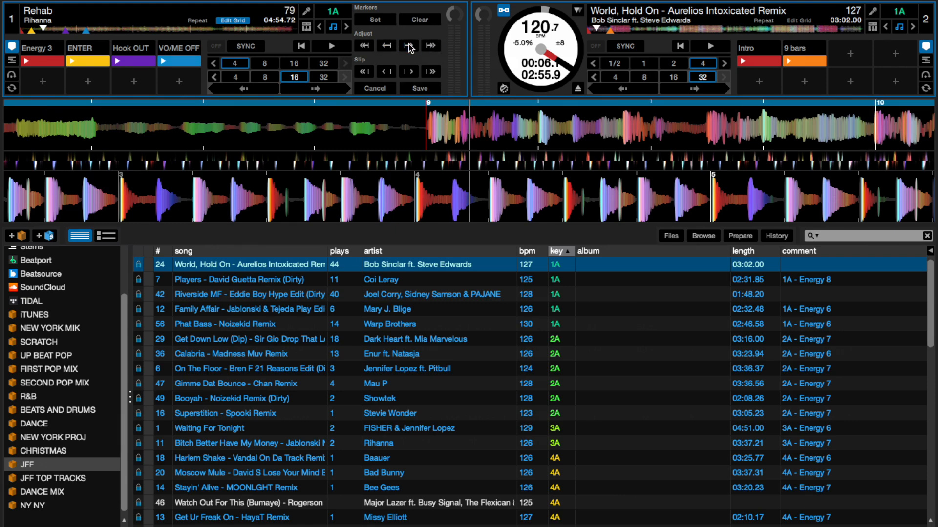
left_click(384, 48)
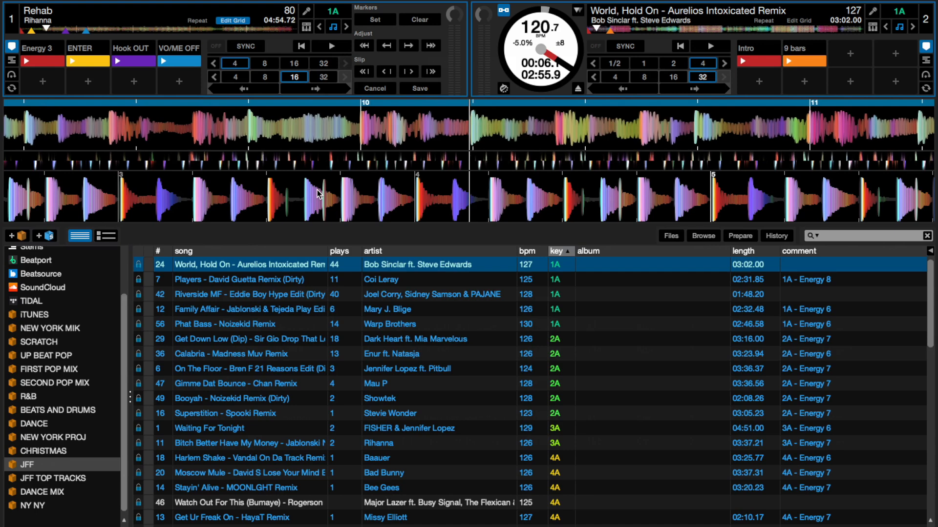
left_click(386, 47)
left_click(386, 47)
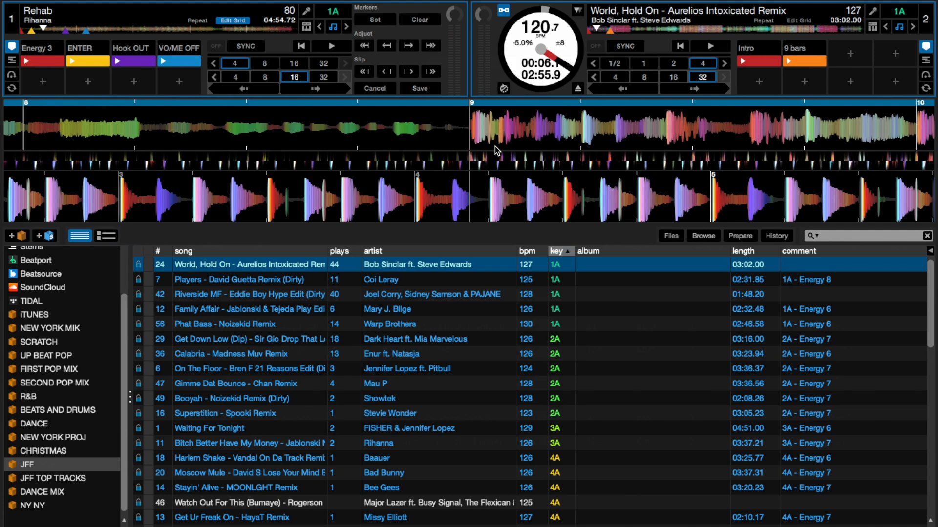
- Test a 4-beat loop on Rehab from bar 9 with the corrected grid, pause playback and release the loop
key("bracketleft")
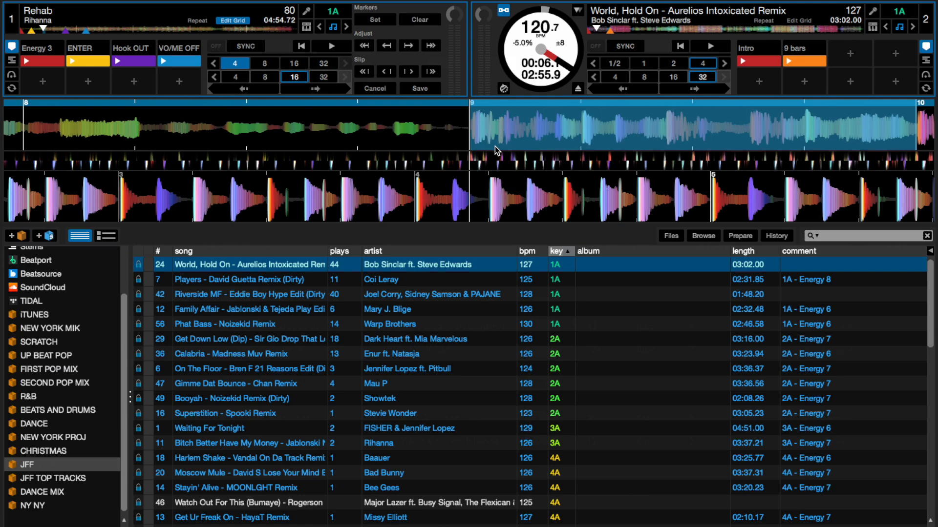
key("w")
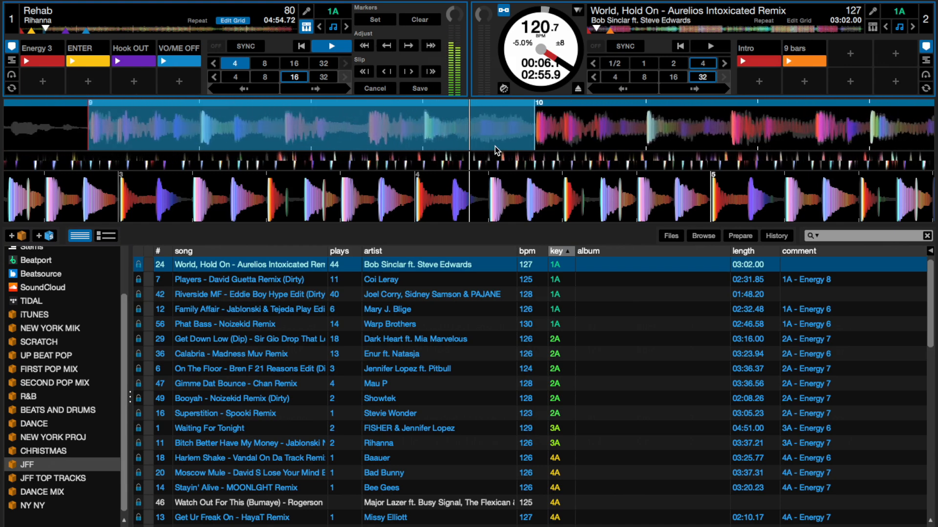
key("w")
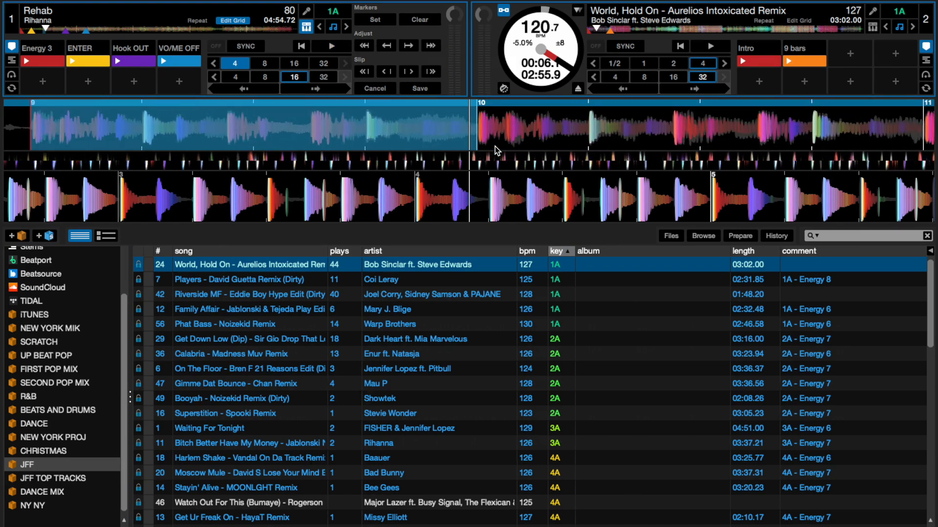
key("[")
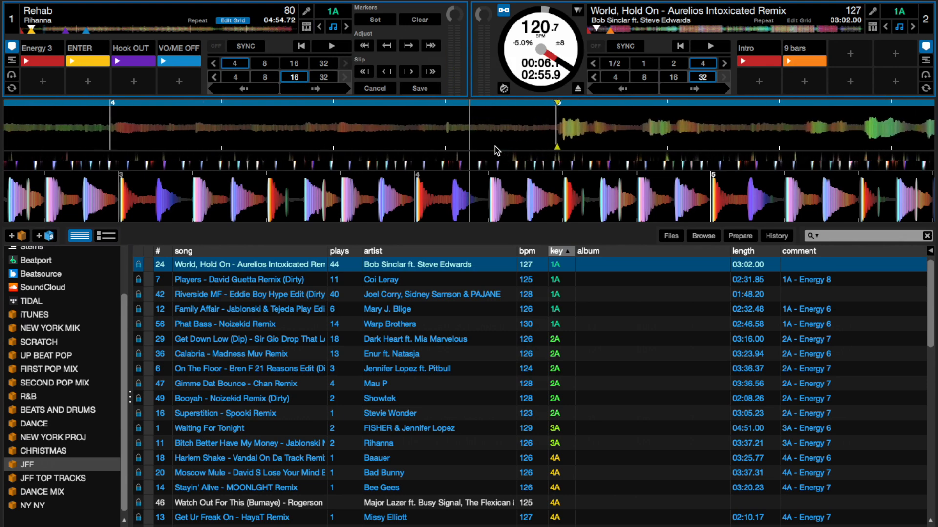
- Play Rehab's intro on deck 1 and test an off-beat 4-beat loop around bar 3, releasing it again
key("w")
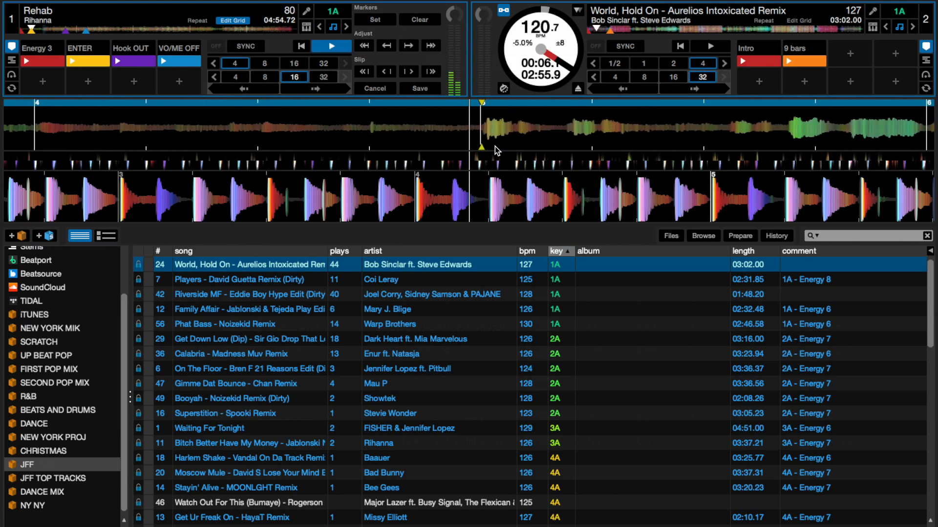
key("w")
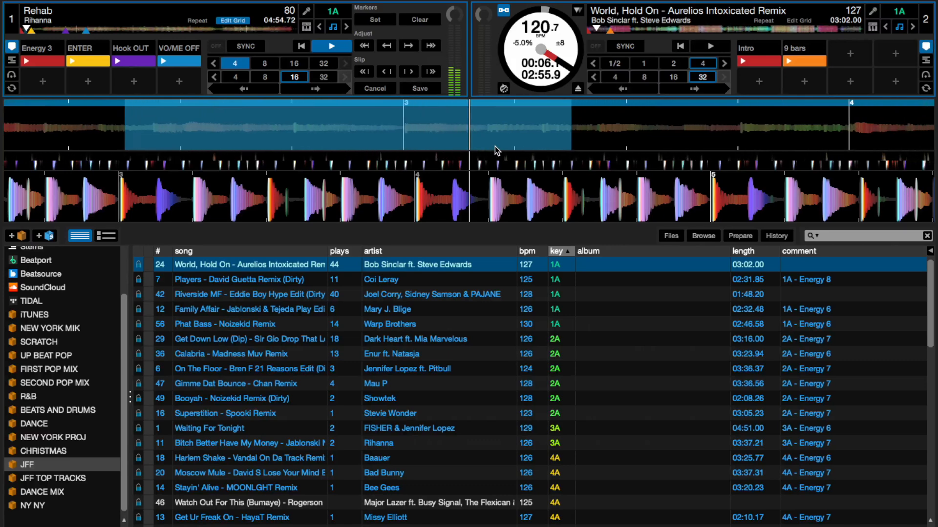
key("bracketleft")
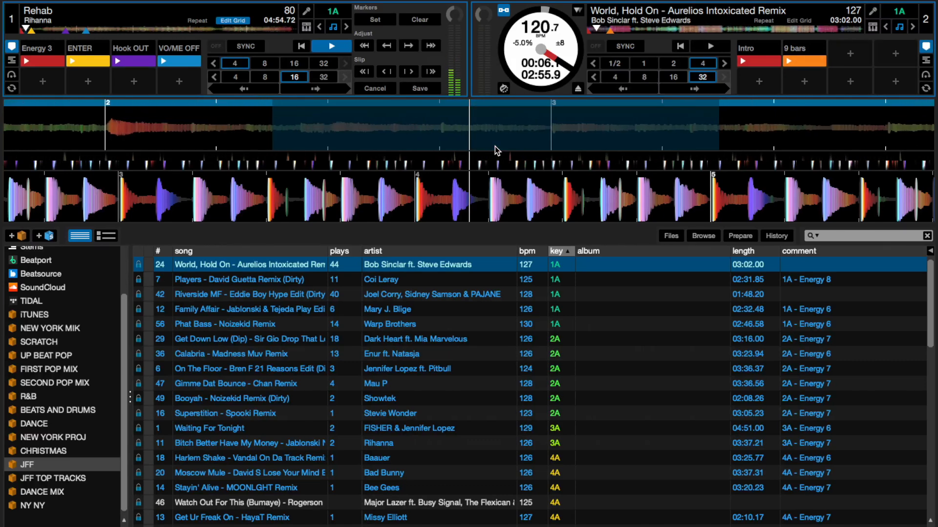
- Test a 4-beat loop started slightly after bar 9 of Rehab, pausing and resuming inside it, and release it
key("space")
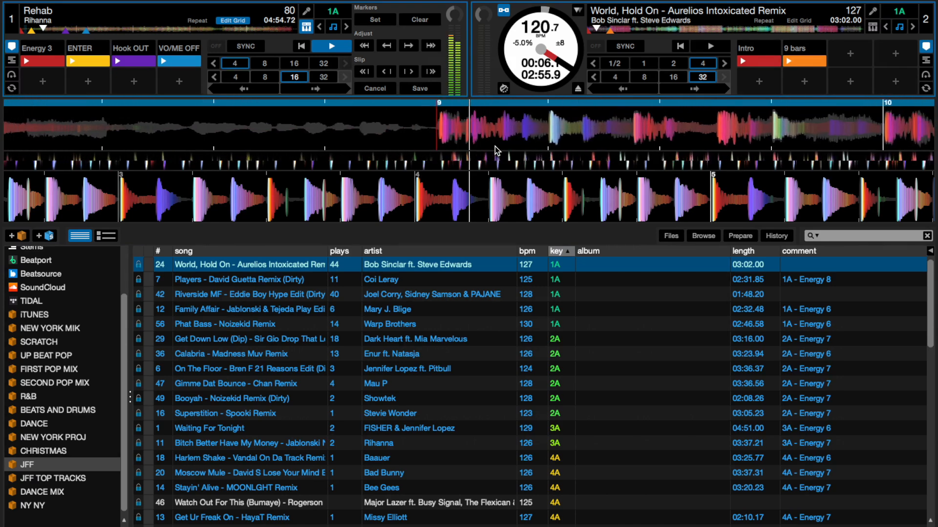
key("[")
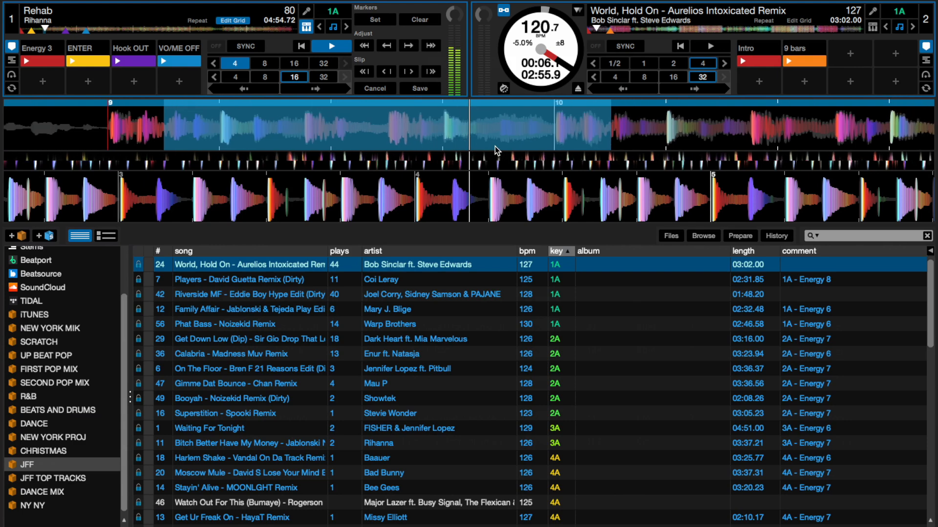
key("w")
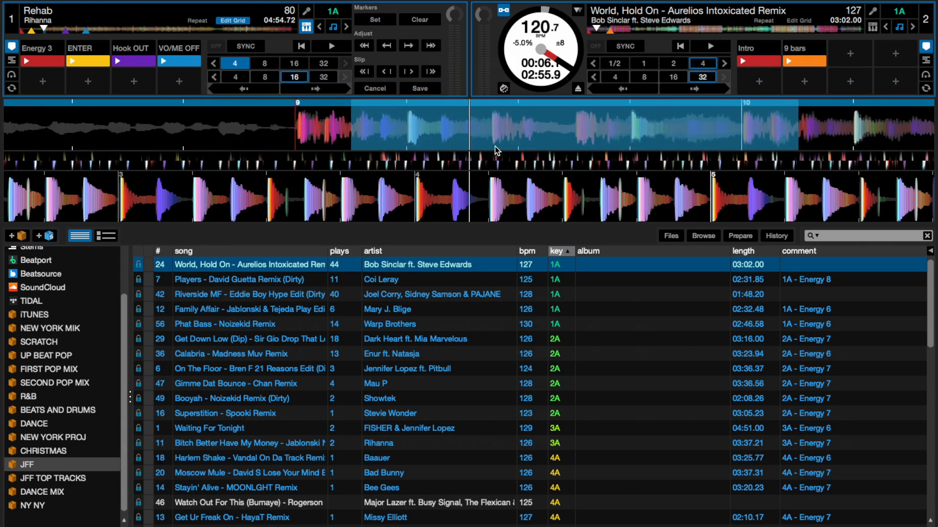
key("w")
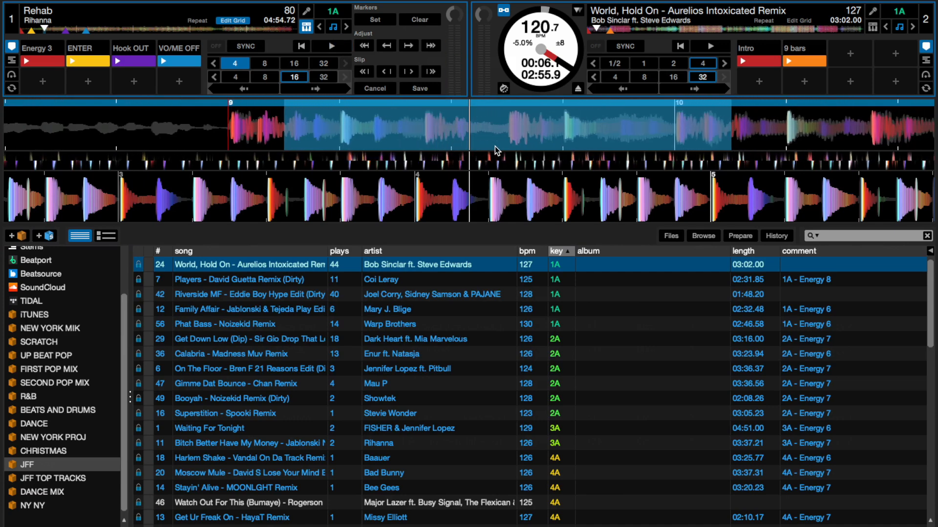
key("w")
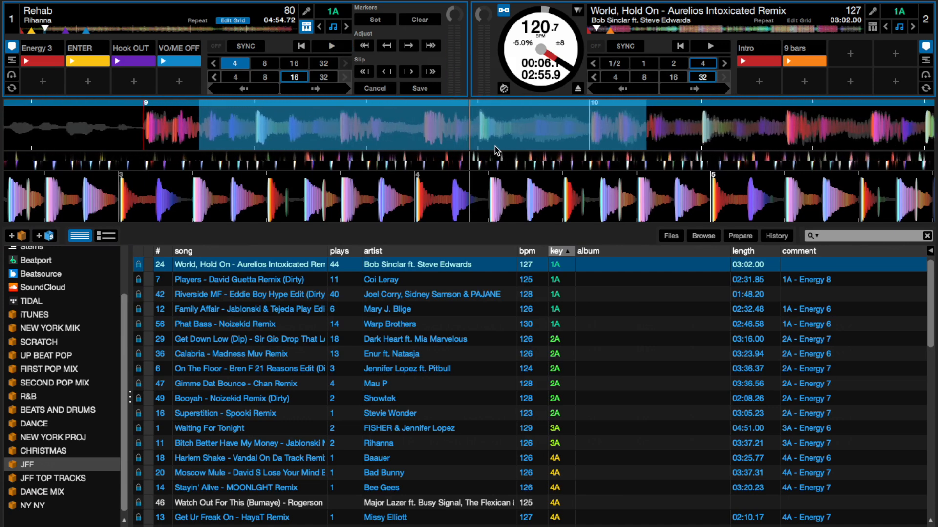
key("w")
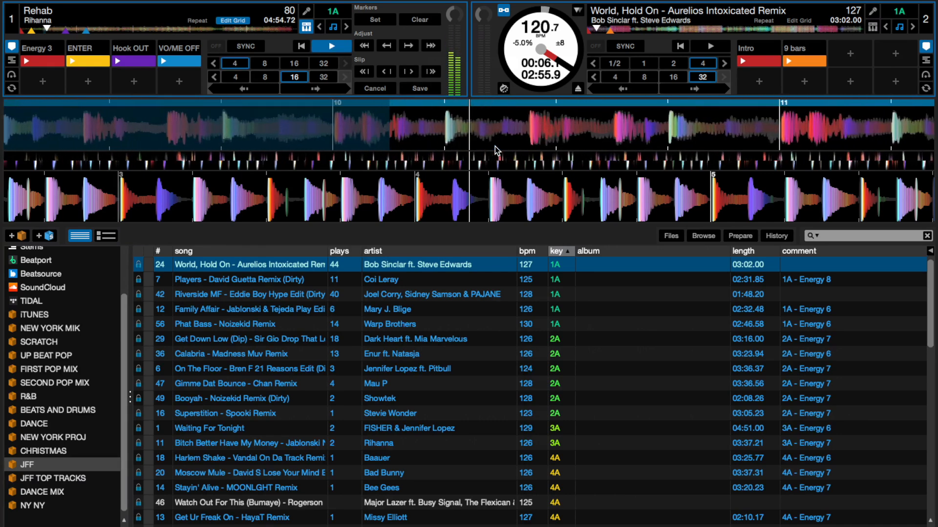
key("w")
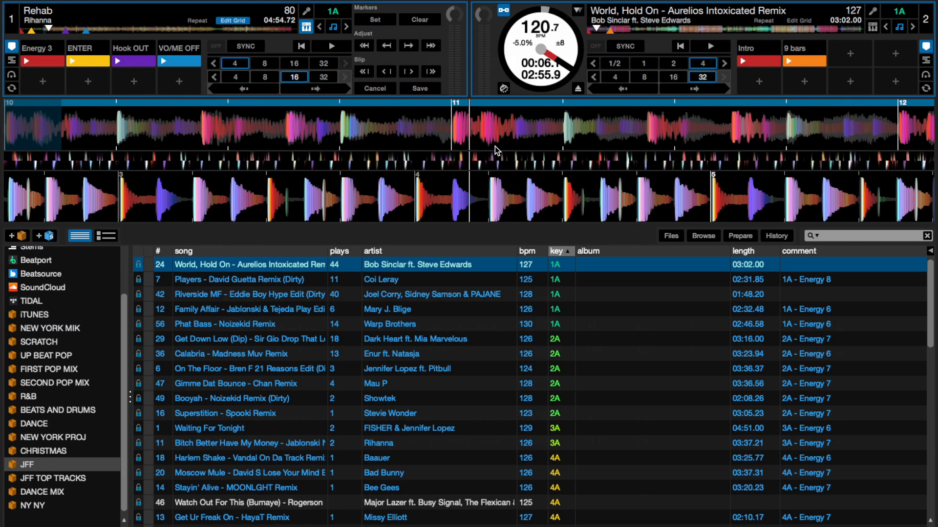
- Play Rehab on from bar 11, test an off-beat 4-beat loop across bar 12, release it and pause
key("w")
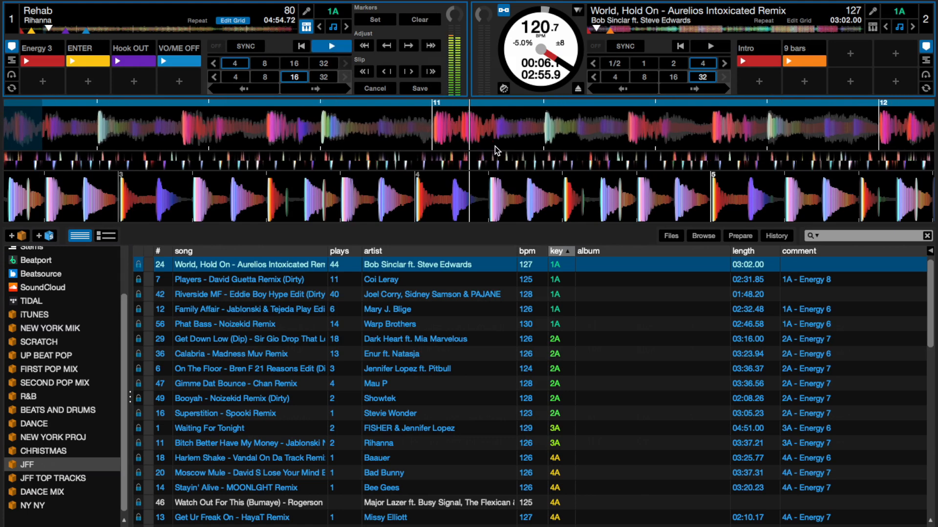
key("w")
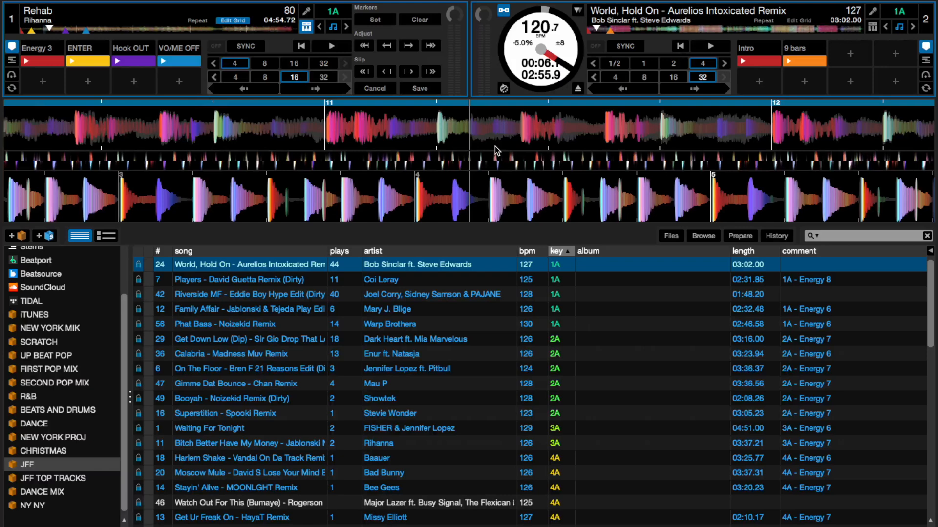
key("w")
key("bracketleft")
key("w")
key("bracketleft")
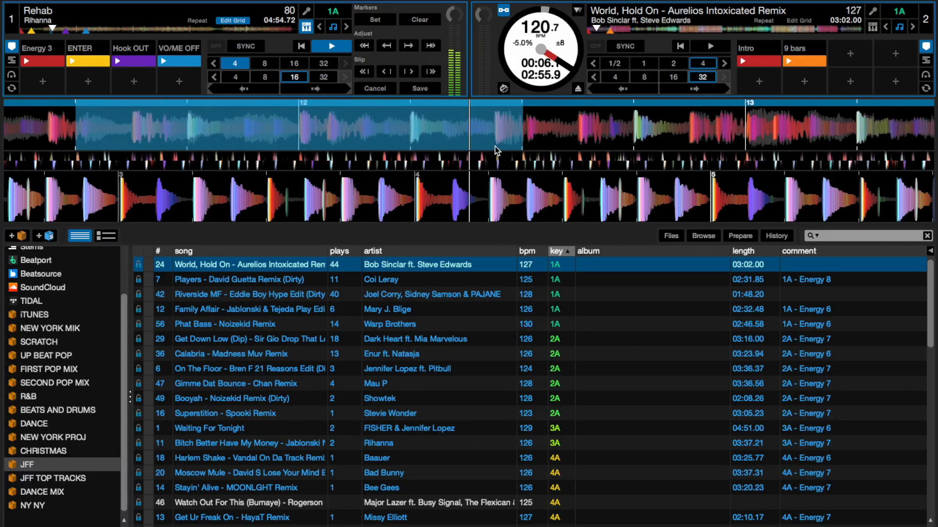
key("[")
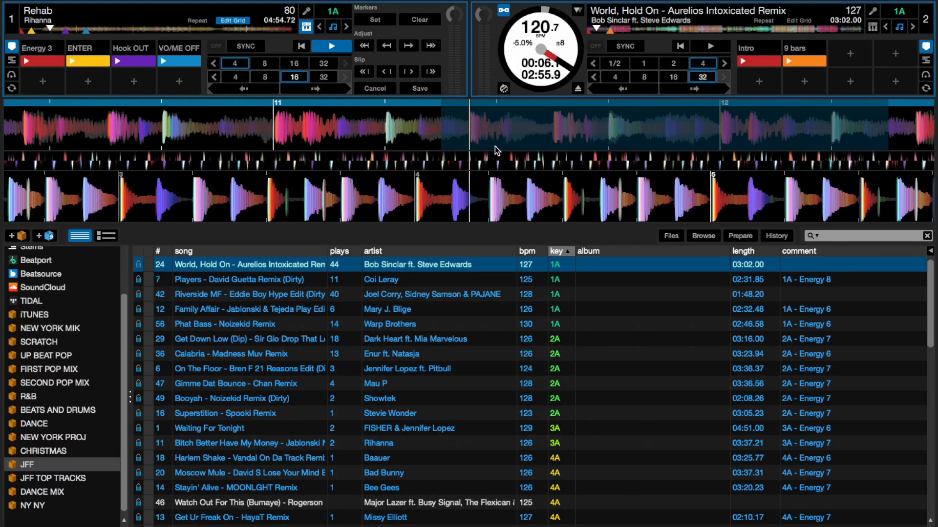
key("w")
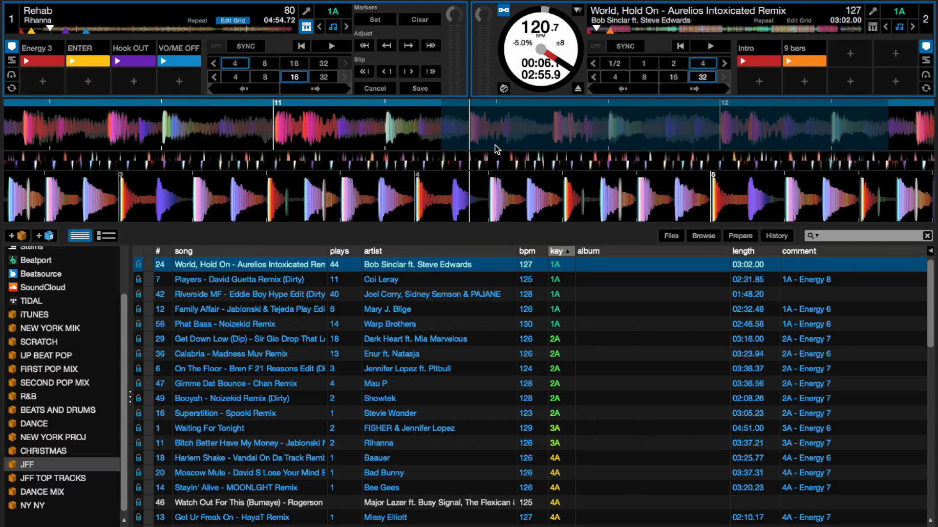
- Set a new beatgrid marker on Rehab, bring the grid to 77 BPM and play a 4-beat loop from bar 11
left_click(376, 22)
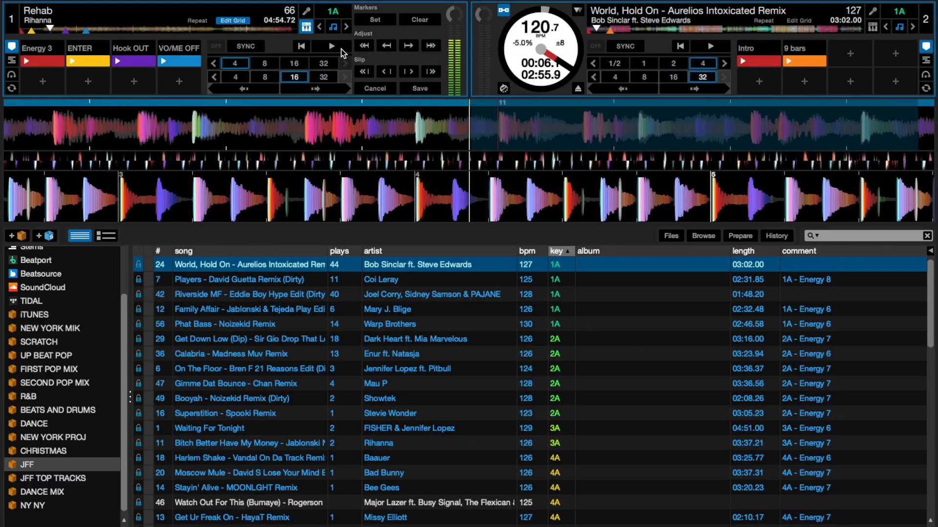
left_click(326, 47)
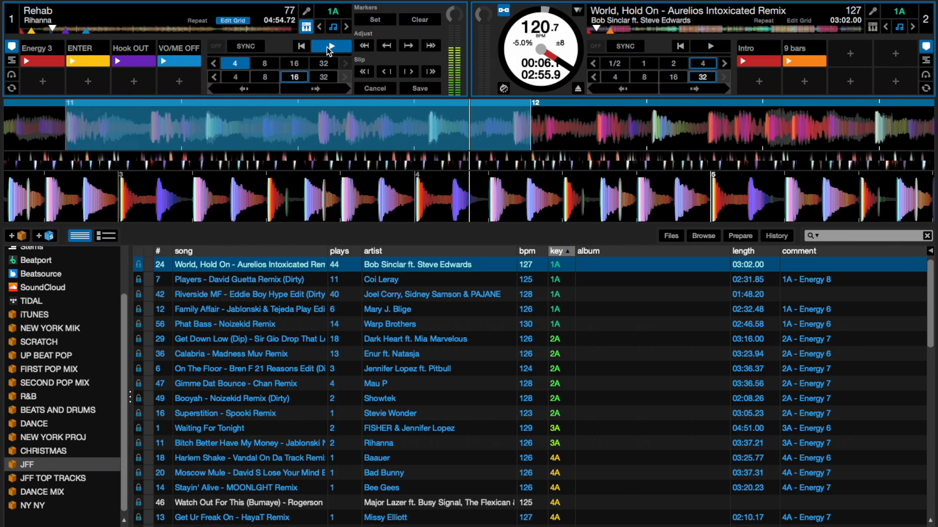
left_click(327, 47)
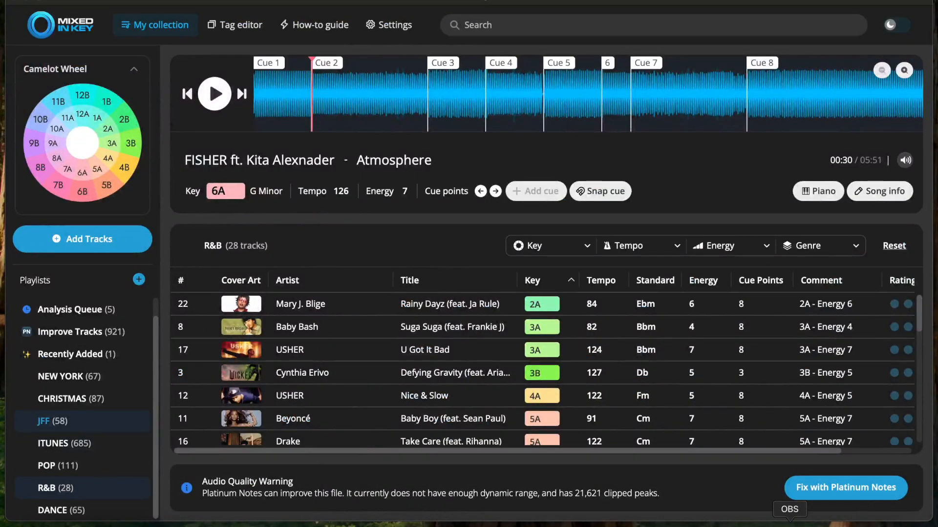
- Switch from Mixed In Key back to Serato DJ Pro
key("super+Tab")
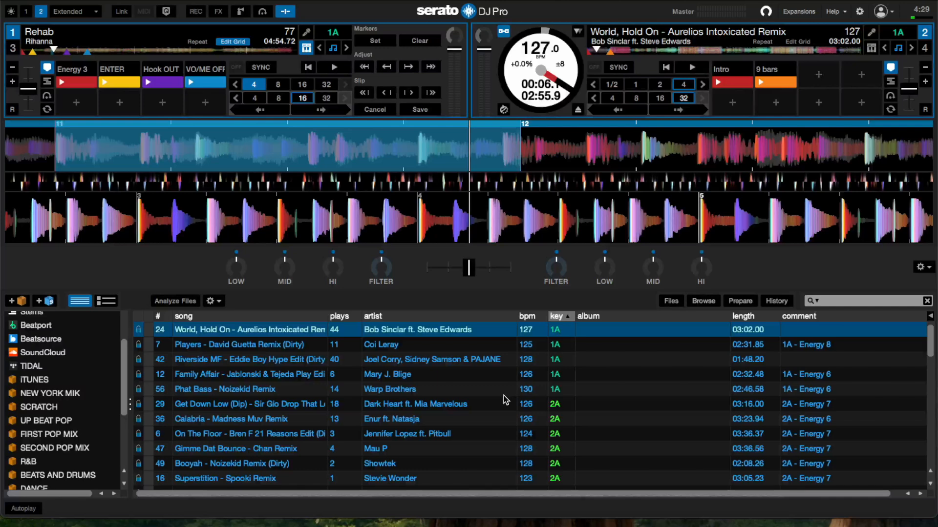